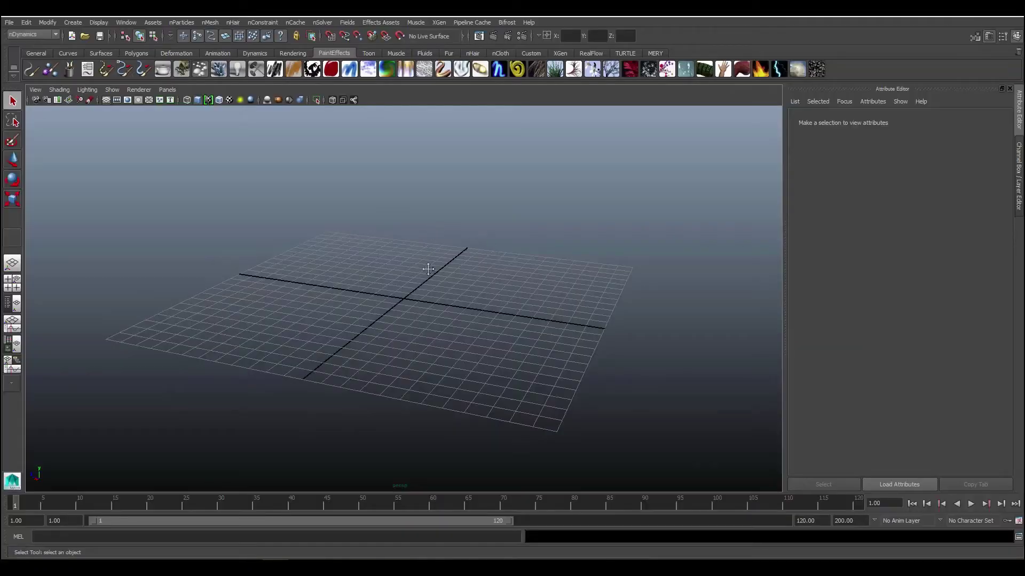
Step: Draw a flat polygon cylinder at the grid centre and raise it above the grid
left_click_drag(428, 269, 485, 292, "alt")
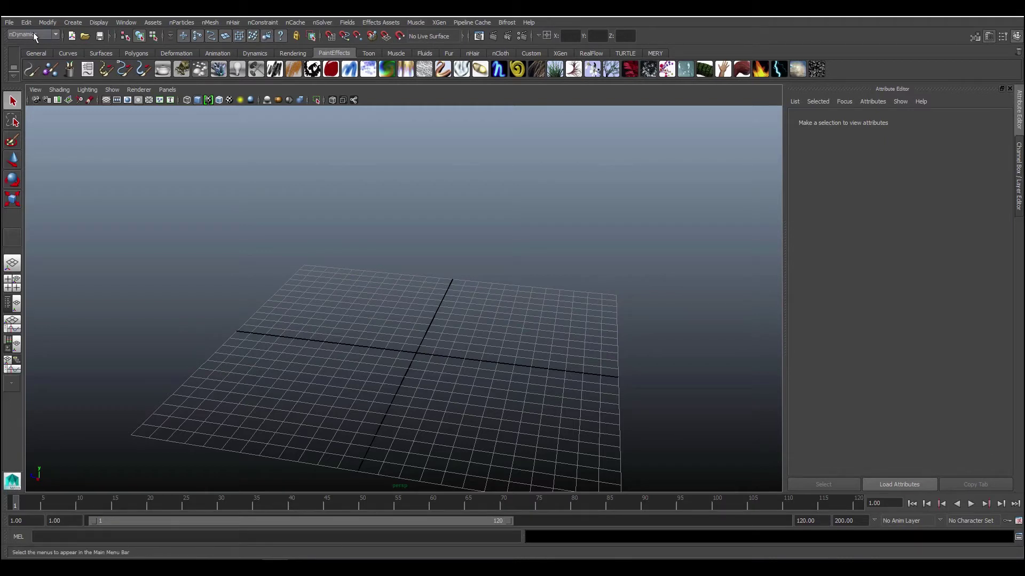
left_click(209, 22)
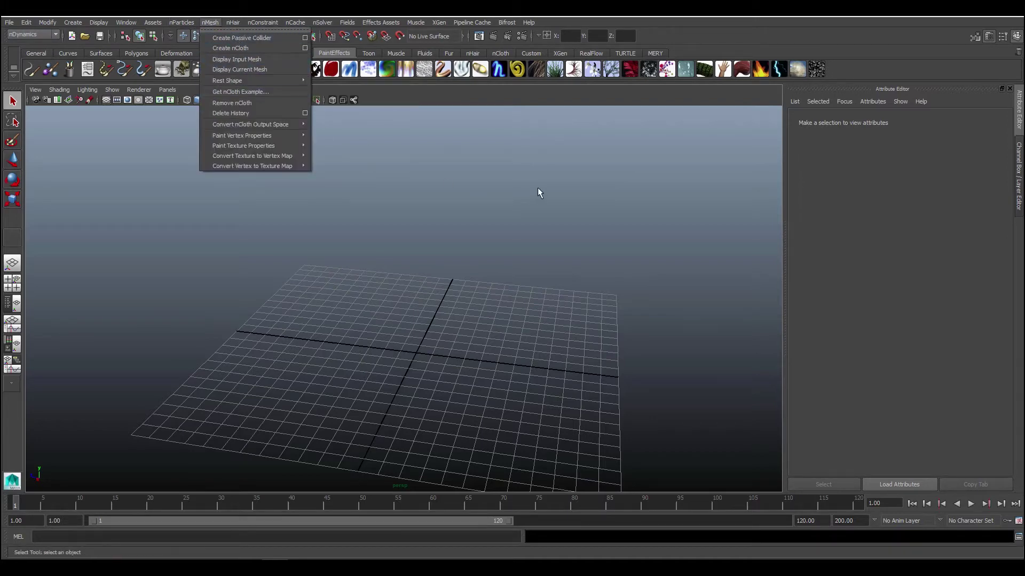
mouse_move(537, 188)
left_mouse_down("alt")
mouse_move(569, 196)
mouse_move(542, 202)
mouse_move(582, 209)
mouse_move(491, 258)
left_mouse_up("alt")
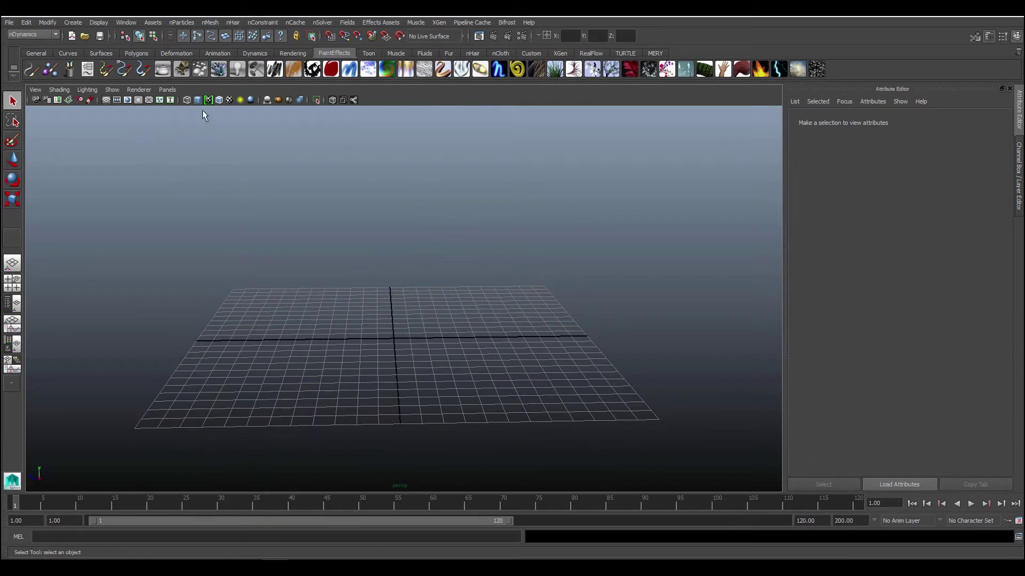
left_click(36, 53)
left_click(136, 56)
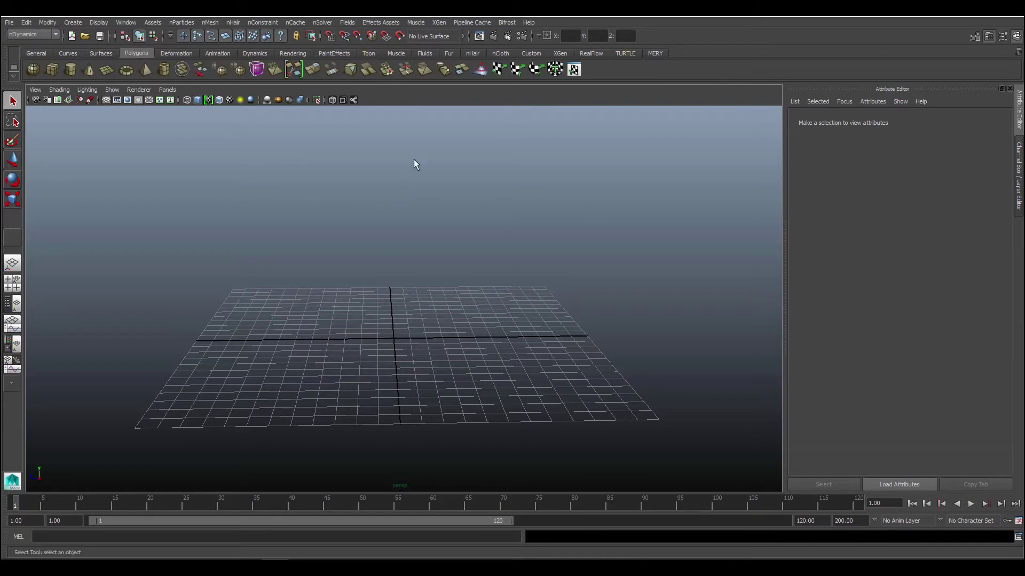
left_click(74, 73)
mouse_move(391, 335)
left_mouse_down()
mouse_move(460, 338)
mouse_move(462, 308)
left_mouse_up()
key("w")
key("e")
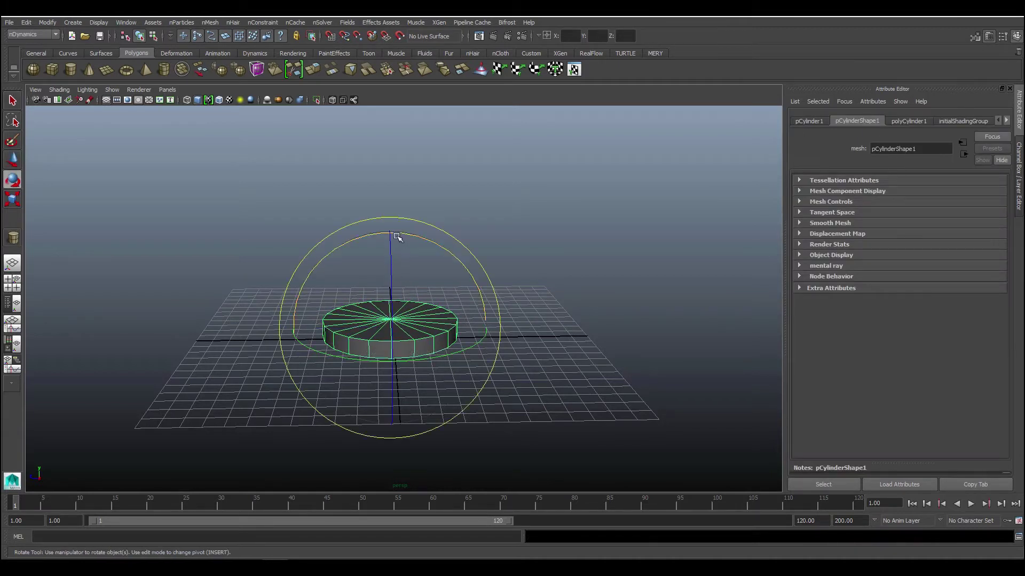
key("w")
left_click_drag(391, 222, 397, 163)
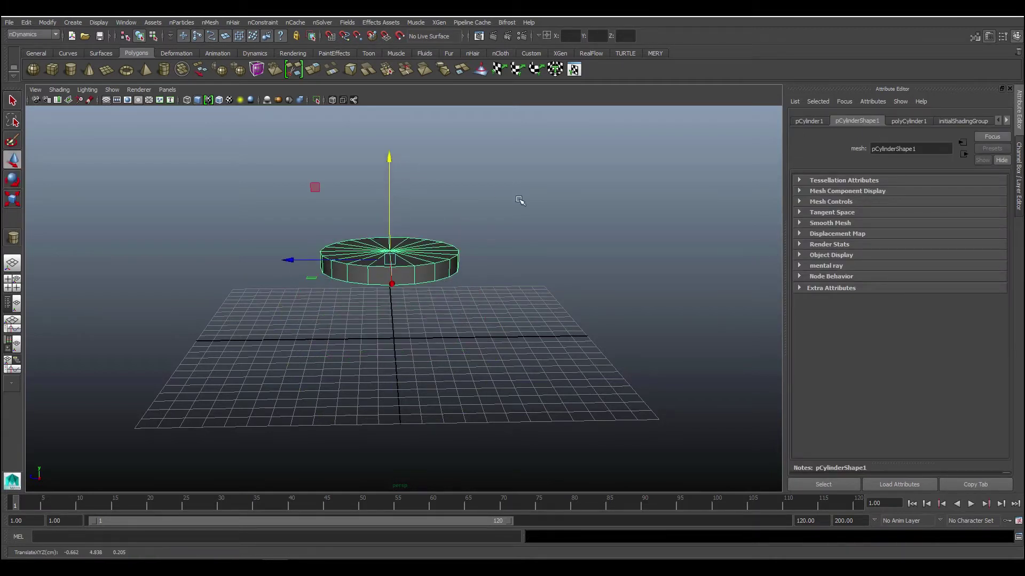
left_click_drag(519, 200, 550, 212, "alt")
Step: Draw a polygon plane across the grid and lift it vertically above the cylinder
left_click(106, 69)
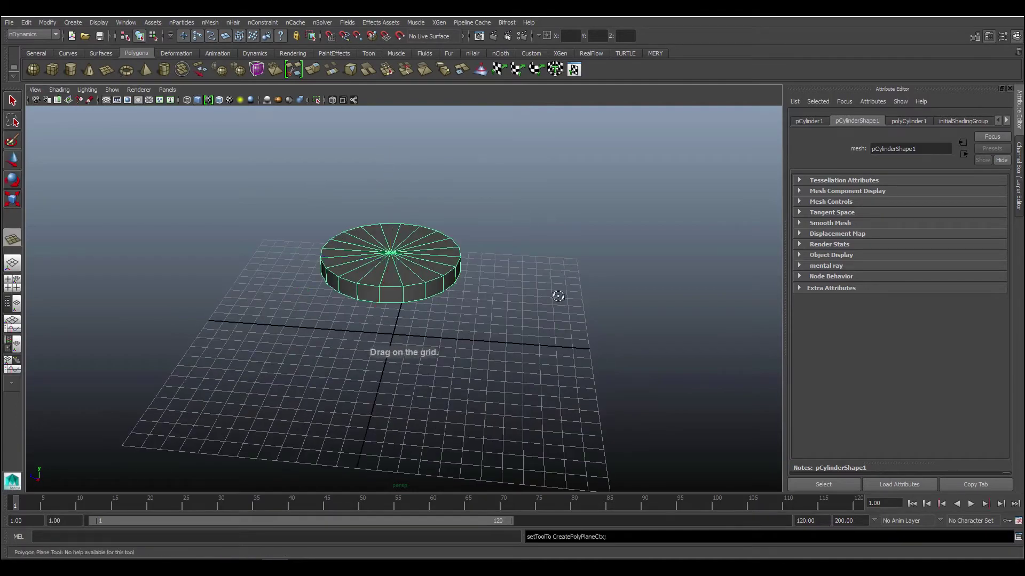
mouse_move(557, 297)
left_mouse_down("alt")
mouse_move(263, 314)
mouse_move(638, 411)
left_mouse_up("alt")
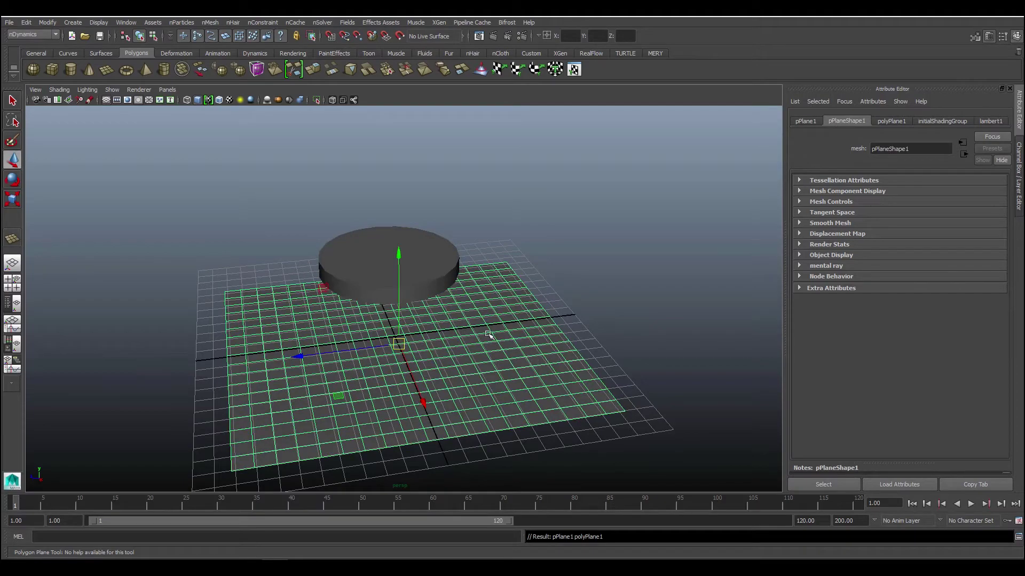
key("w")
left_click(398, 278)
middle_click_drag(586, 435, 588, 283)
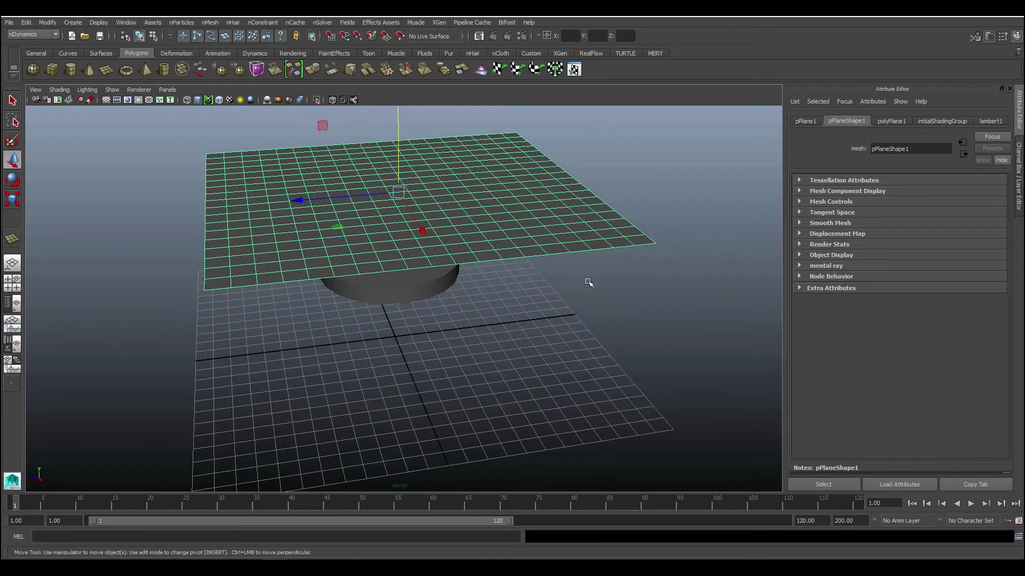
mouse_move(588, 283)
left_mouse_down("alt")
mouse_move(587, 335)
mouse_move(619, 341)
mouse_move(521, 318)
left_mouse_up("alt")
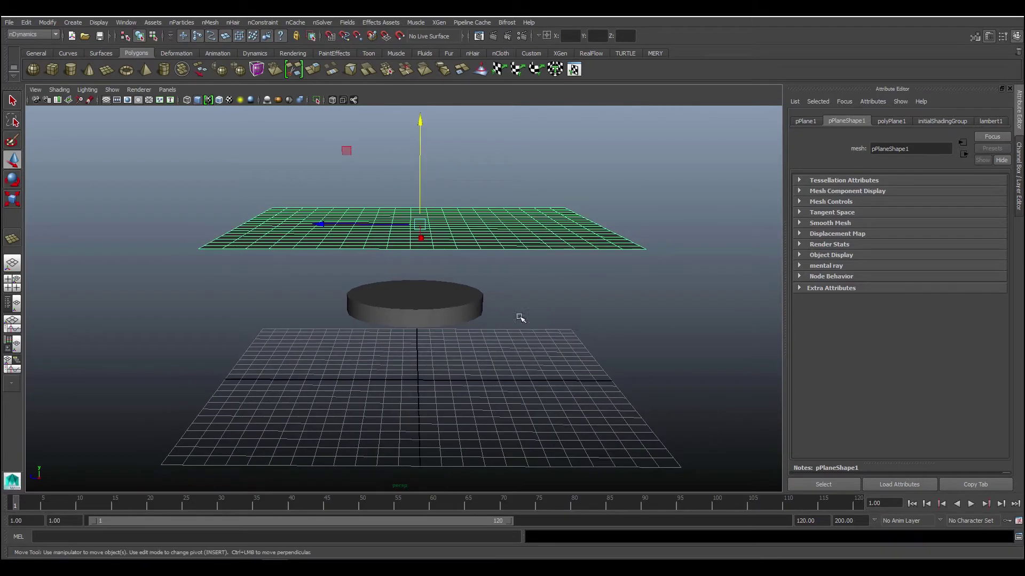
Step: Convert the plane to an nCloth and open the Outliner beside the viewport
left_click(217, 24)
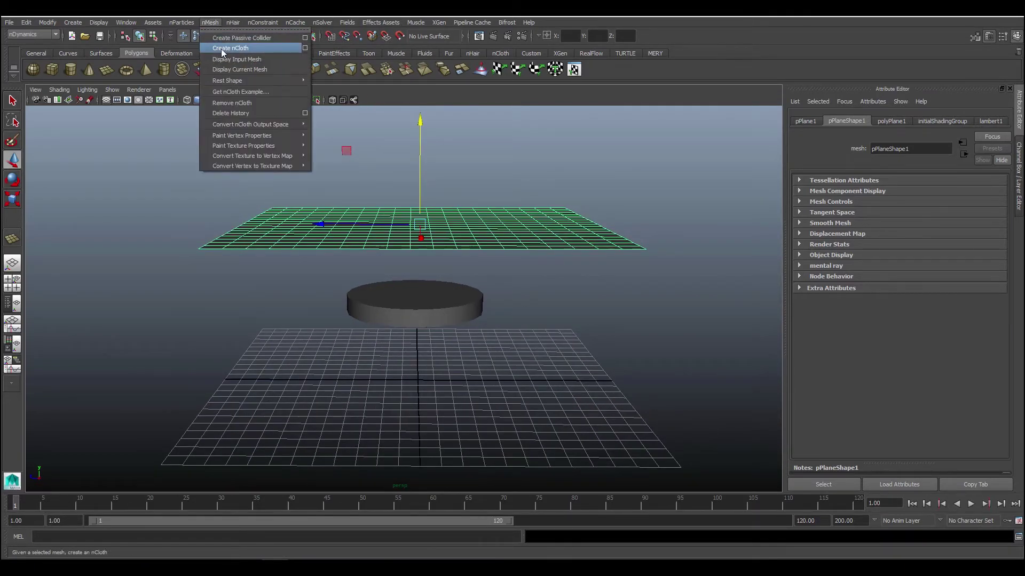
left_click(222, 49)
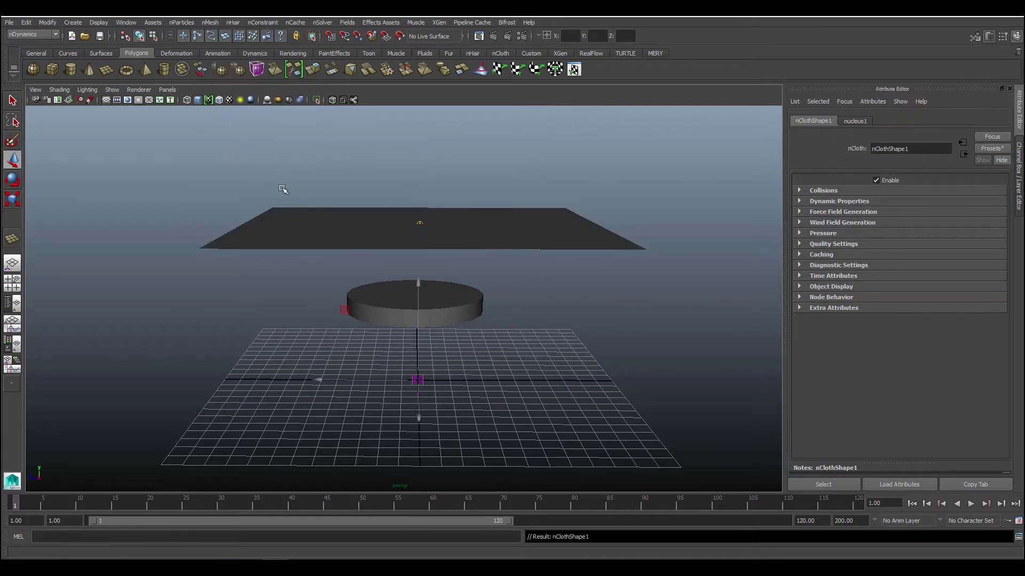
left_click(126, 22)
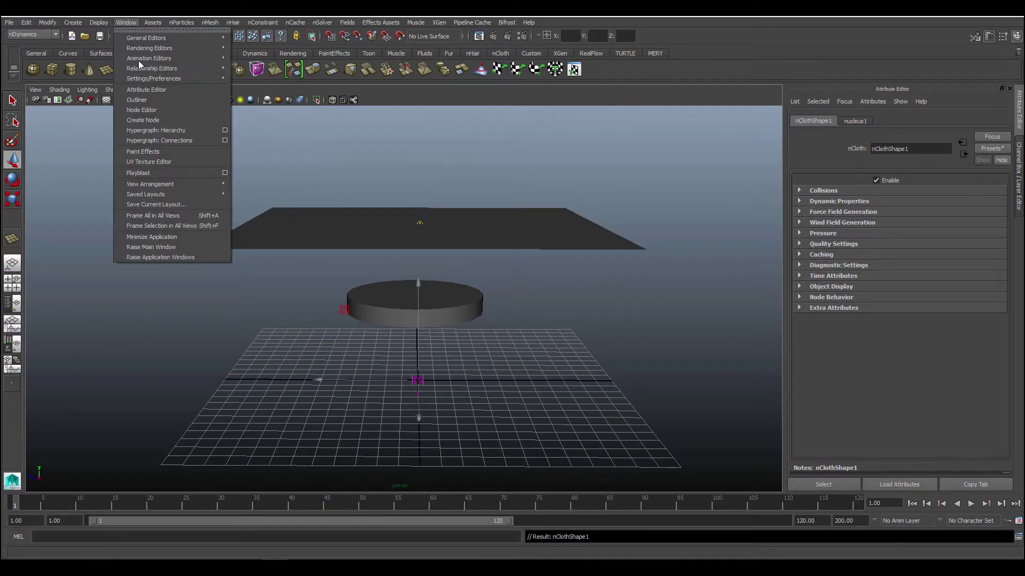
left_click(145, 102)
left_click_drag(128, 156, 86, 122)
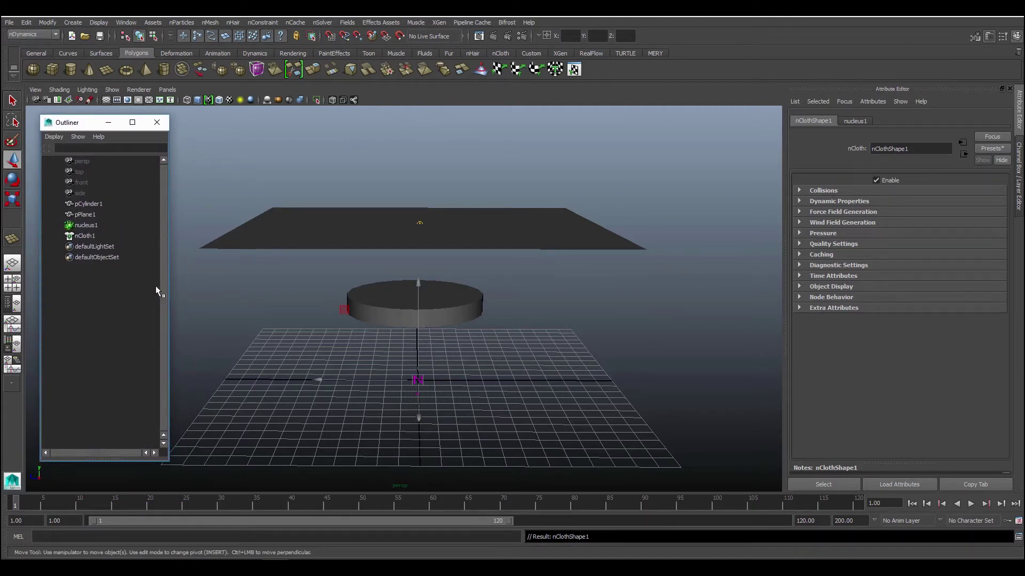
Step: Inspect the nucleus1 and nCloth1 settings, ending on nucleus1's solver attributes
left_click(80, 226)
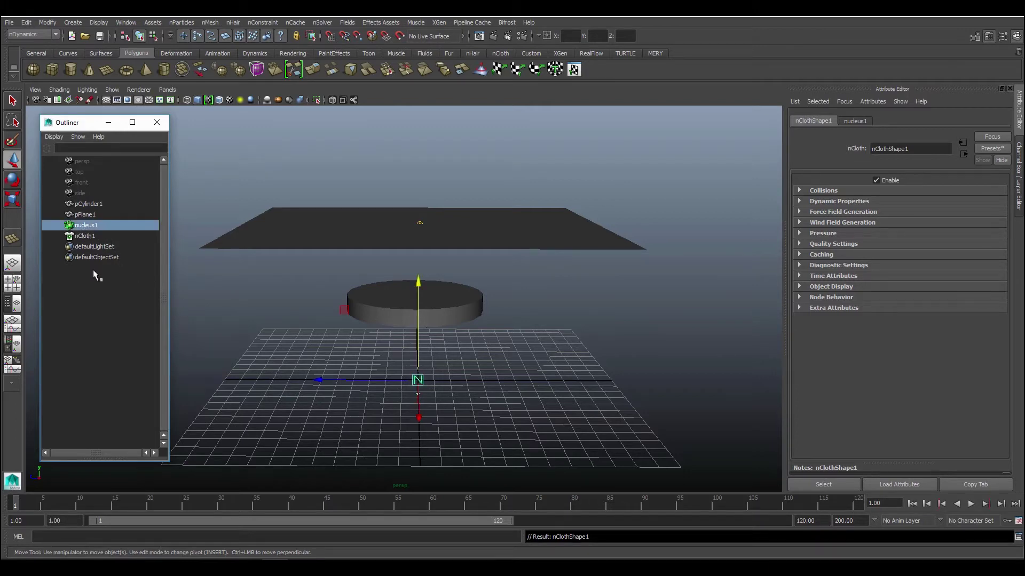
left_click(86, 237)
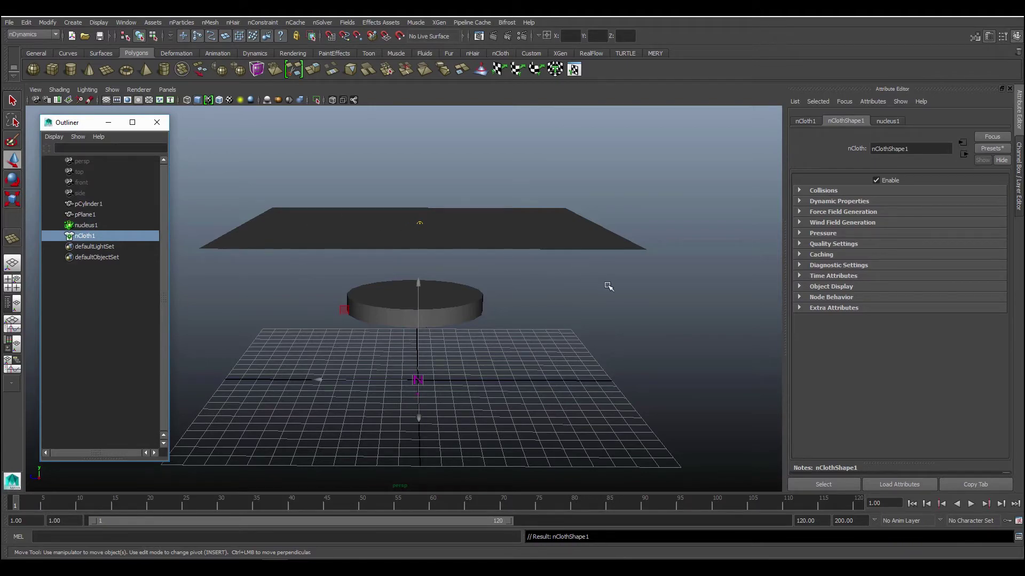
mouse_move(608, 286)
left_mouse_down("alt")
mouse_move(540, 304)
mouse_move(599, 286)
left_mouse_up("alt")
left_click_drag(246, 296, 297, 295, "alt")
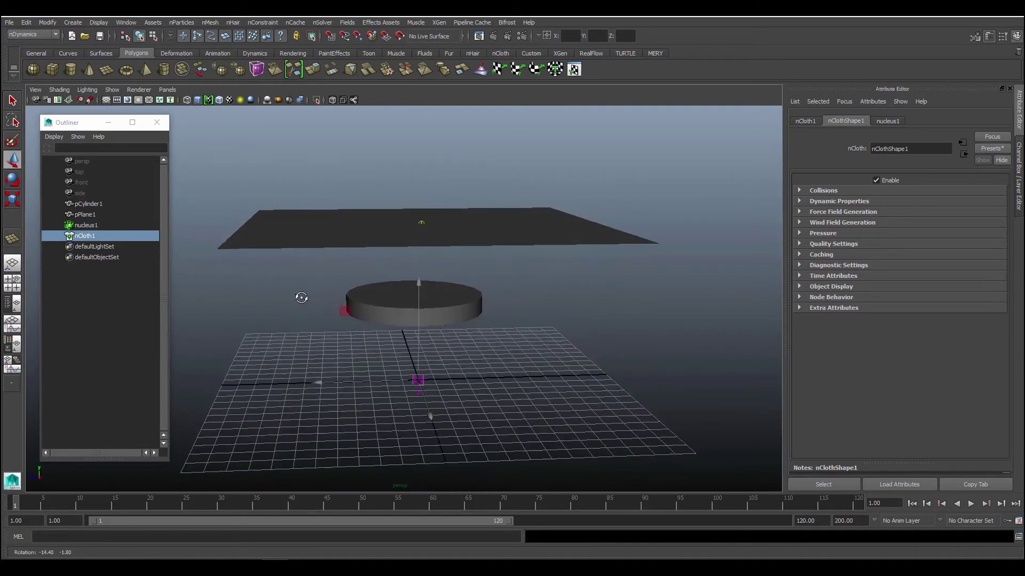
left_click(86, 226)
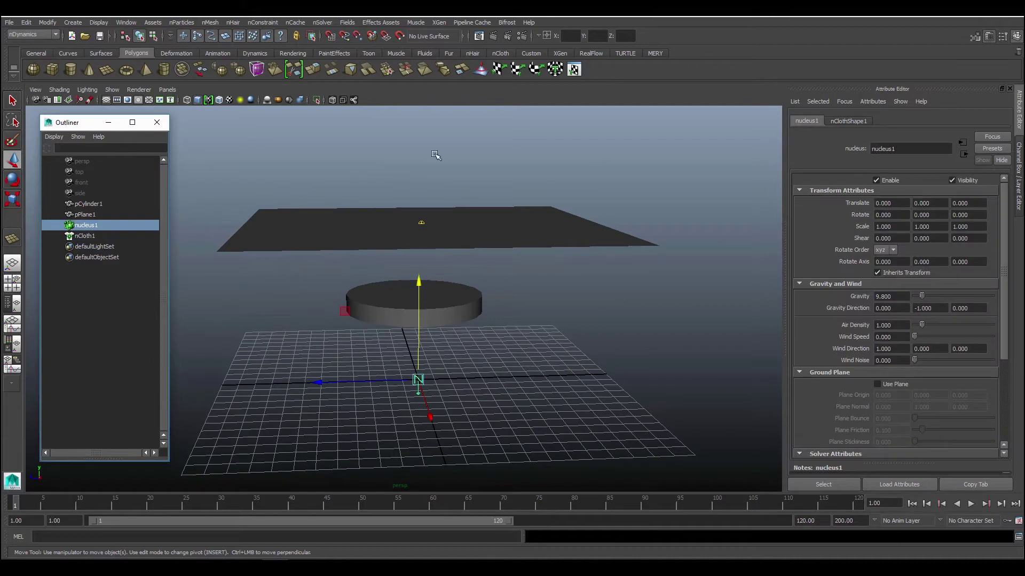
mouse_move(776, 318)
left_mouse_down("alt")
mouse_move(660, 334)
mouse_move(609, 323)
left_mouse_up("alt")
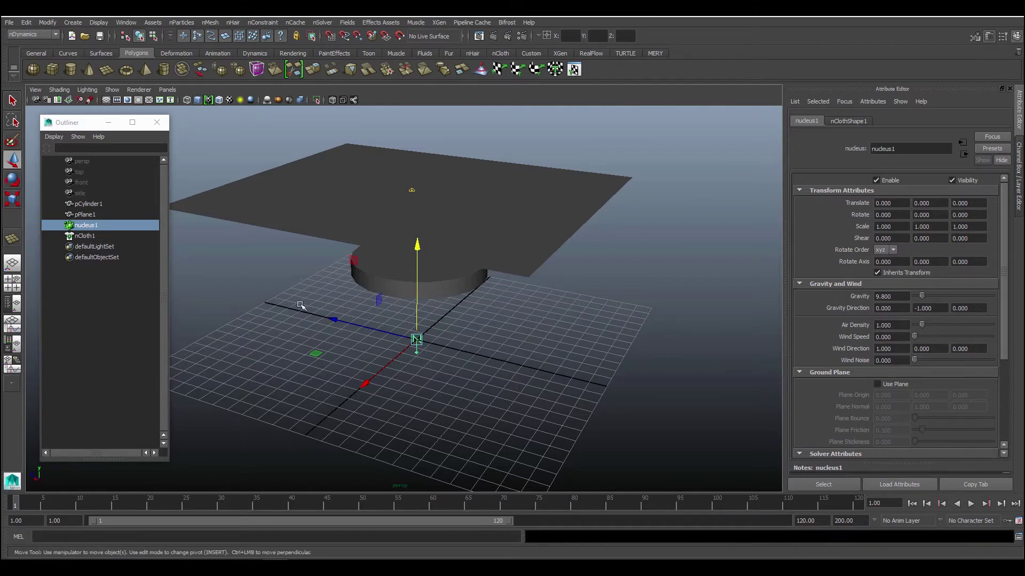
mouse_move(476, 391)
left_mouse_down("alt")
mouse_move(586, 384)
mouse_move(469, 378)
mouse_move(505, 366)
mouse_move(490, 372)
left_mouse_up("alt")
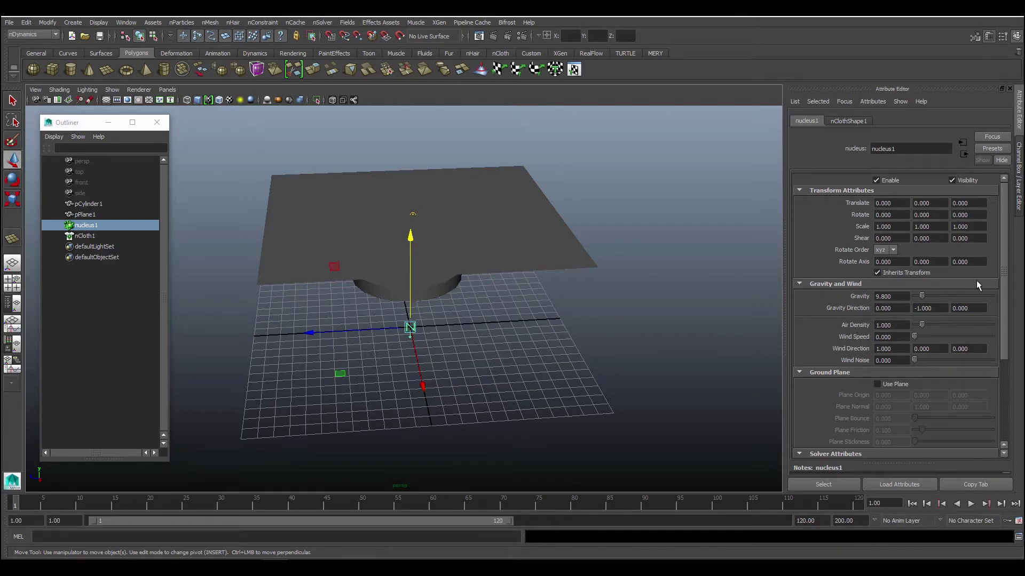
scroll(1007, 234, "down", 5)
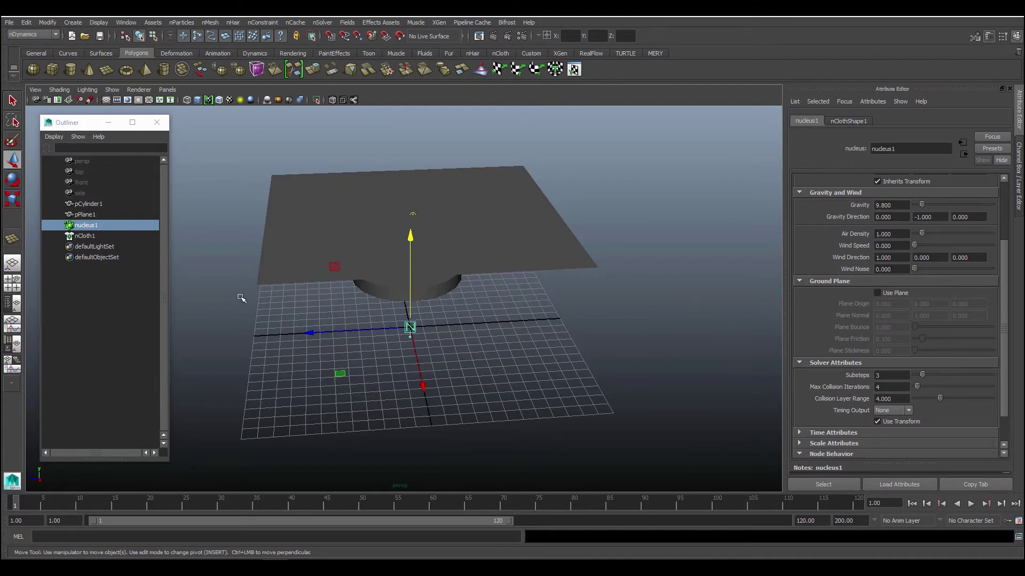
Step: Enable the nucleus ground plane and frame the whole scene in view
left_click(876, 293)
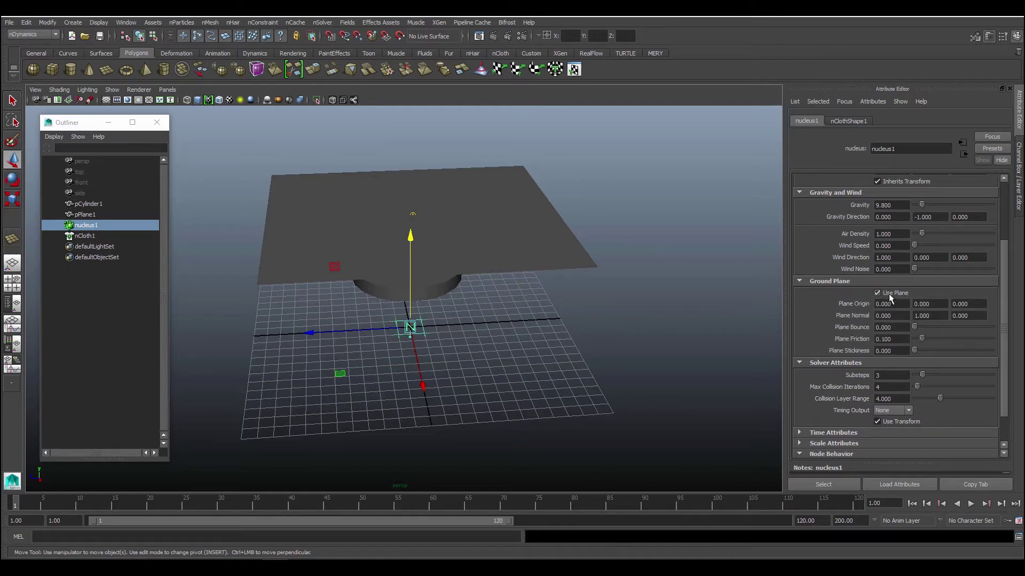
mouse_move(451, 347)
left_mouse_down("alt")
mouse_move(635, 320)
mouse_move(531, 322)
mouse_move(441, 340)
left_mouse_up("alt")
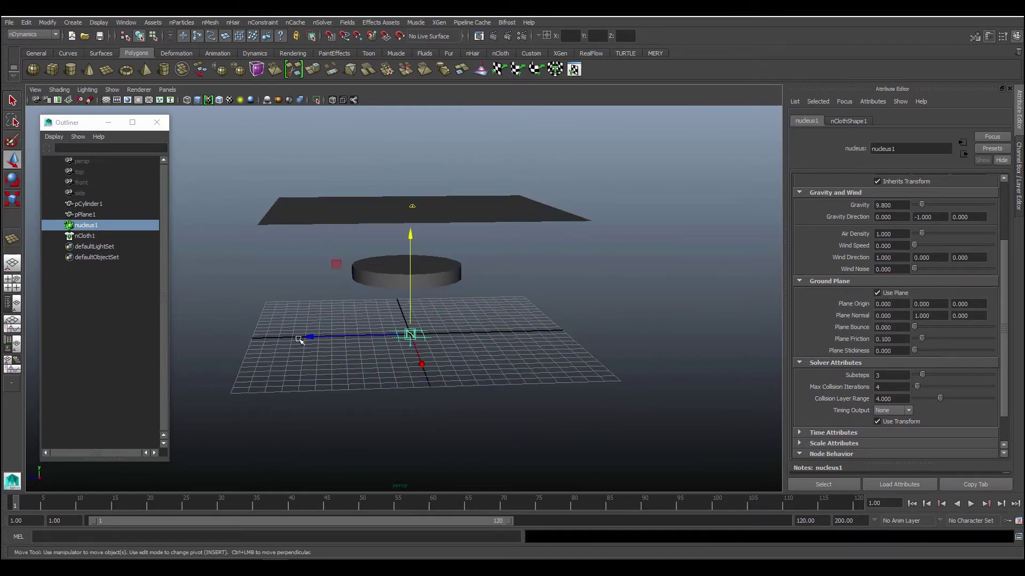
right_click_drag(480, 344, 576, 283, "alt")
left_click_drag(576, 283, 347, 336, "alt")
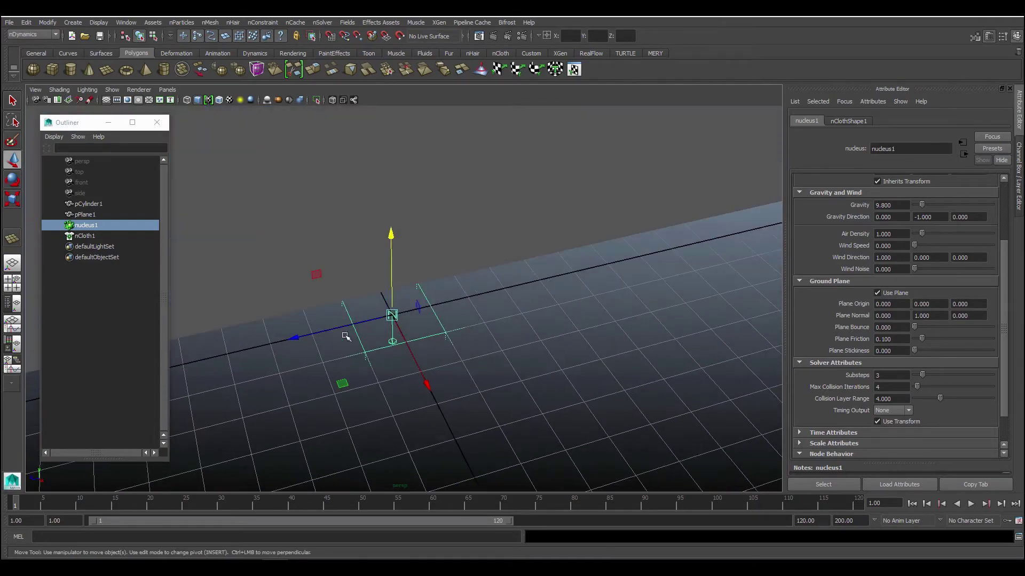
left_click_drag(532, 348, 450, 334, "alt")
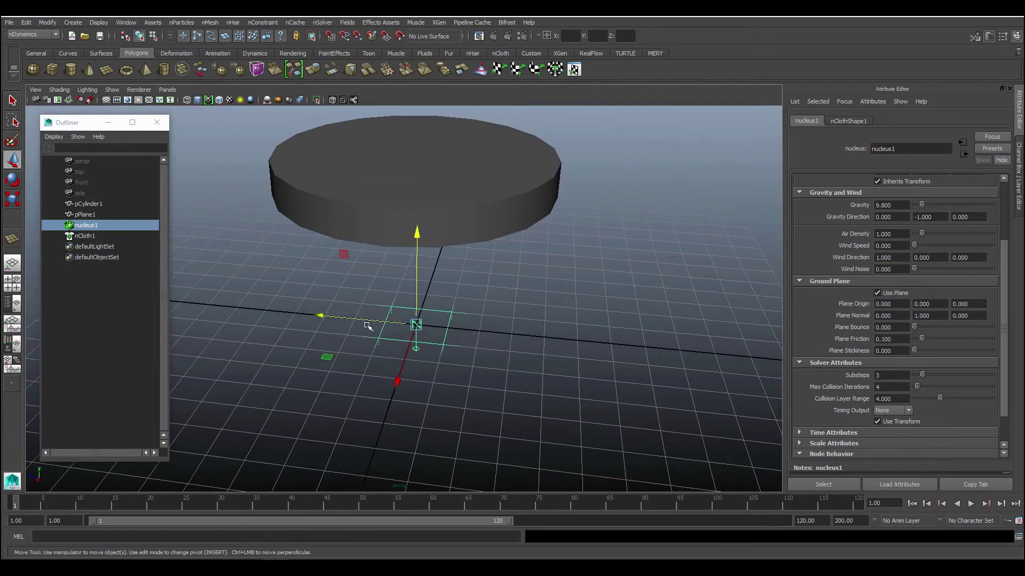
key("a")
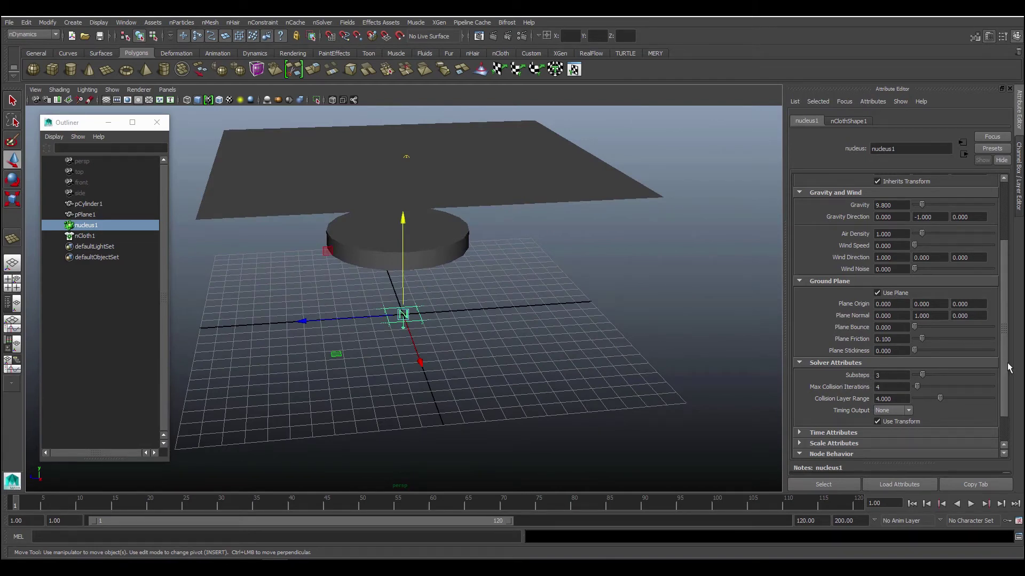
Step: Expand nucleus1's Time and Scale attribute sections
scroll(960, 382, "down", 1)
scroll(917, 392, "down", 1)
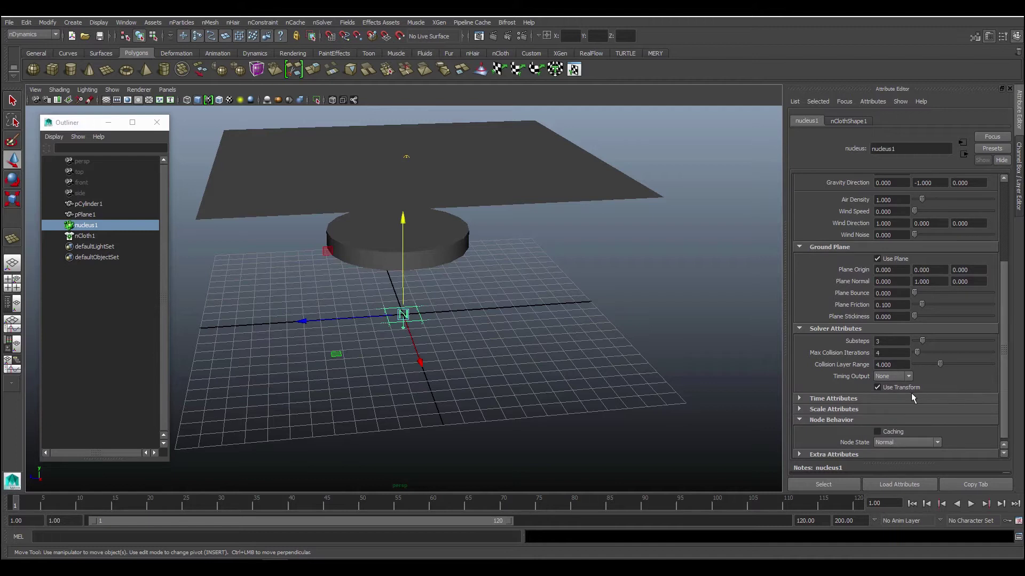
left_click(799, 399)
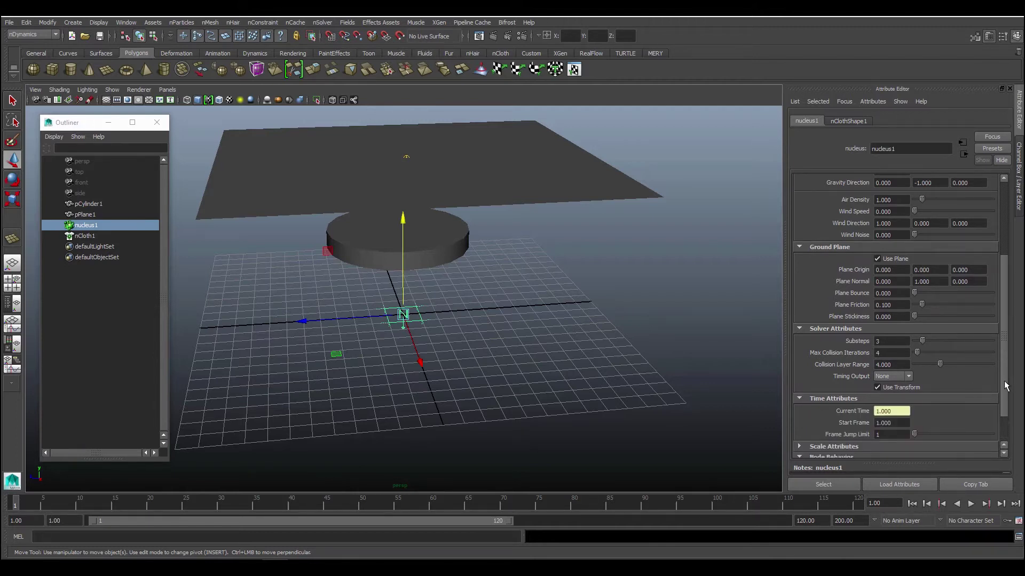
scroll(960, 393, "down", 2)
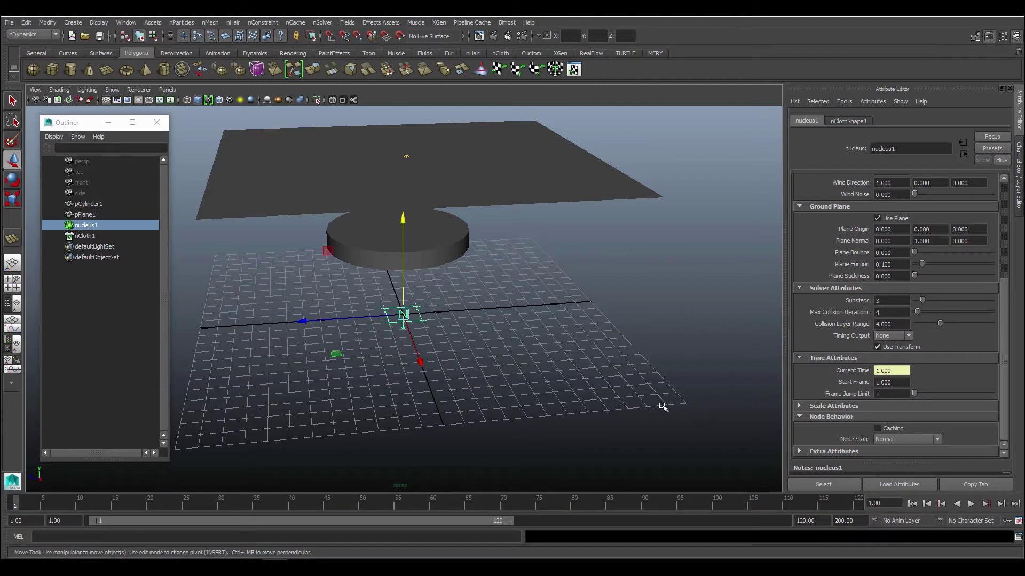
left_click(799, 406)
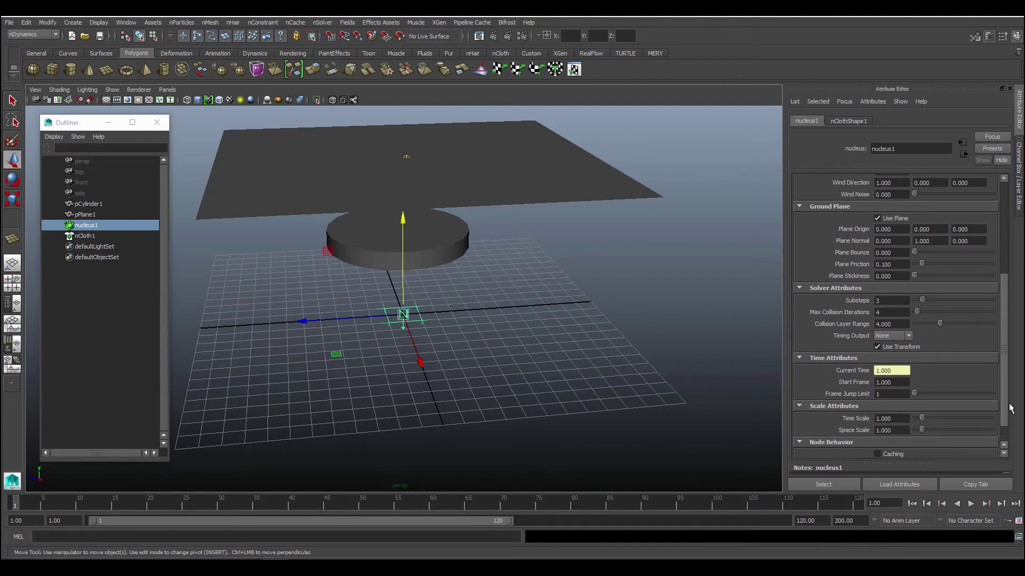
scroll(937, 427, "down", 2)
Step: Test-drop the cloth, rewind to frame 1, and uncheck Use Plane
left_click(972, 504)
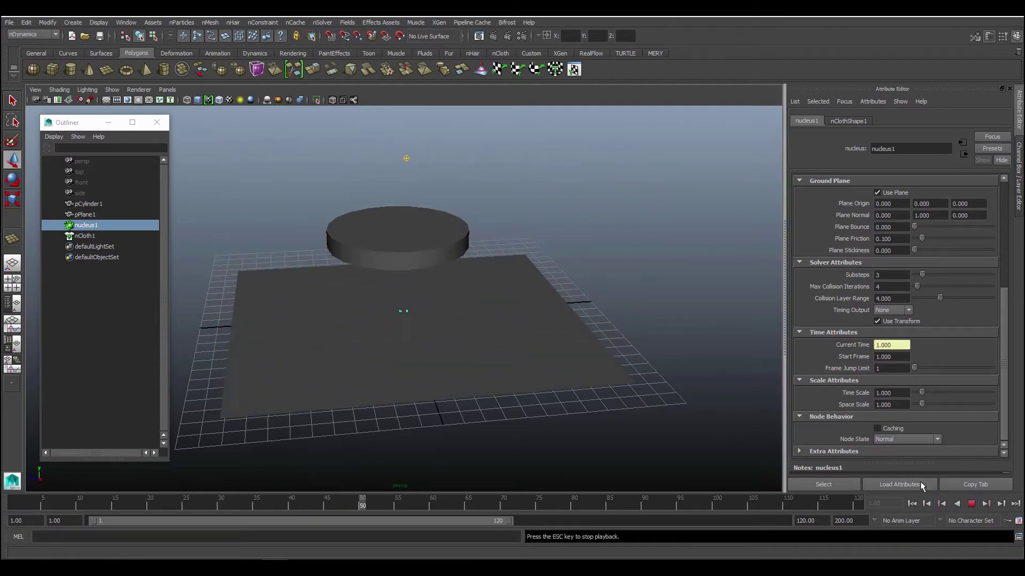
left_click(971, 504)
left_click(911, 504)
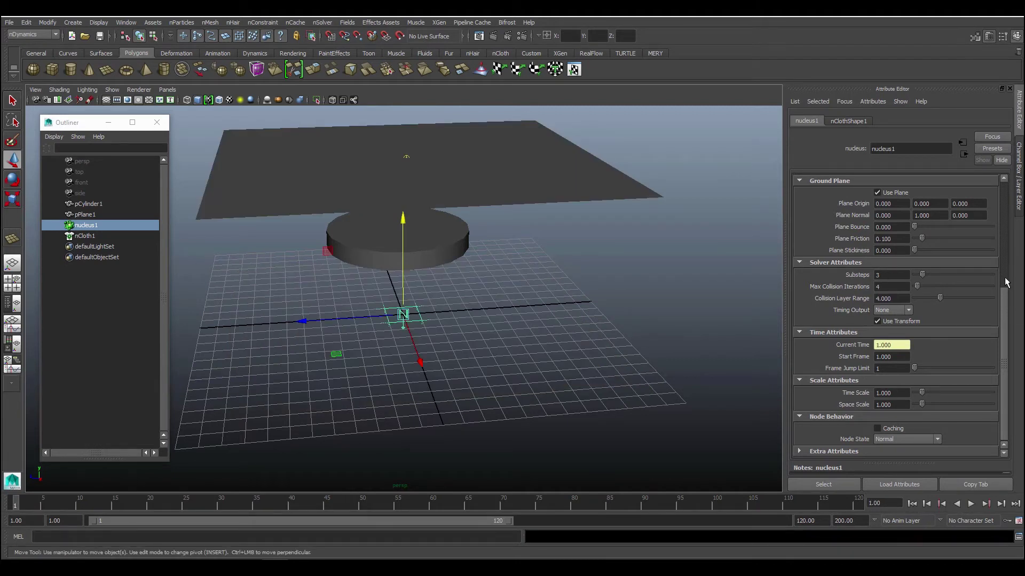
left_click(875, 194)
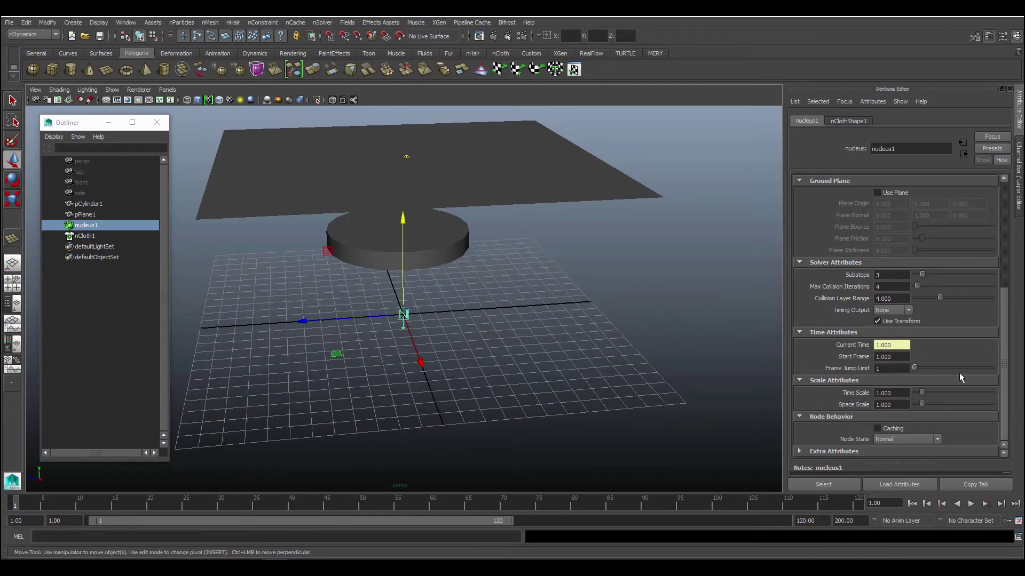
Step: Set nucleus1 Space Scale to 0.1 and frame the plane and cylinder
left_click_drag(899, 405, 839, 403)
mouse_move(675, 300)
right_mouse_down("alt")
mouse_move(288, 288)
mouse_move(428, 235)
right_mouse_up("alt")
left_click(902, 406)
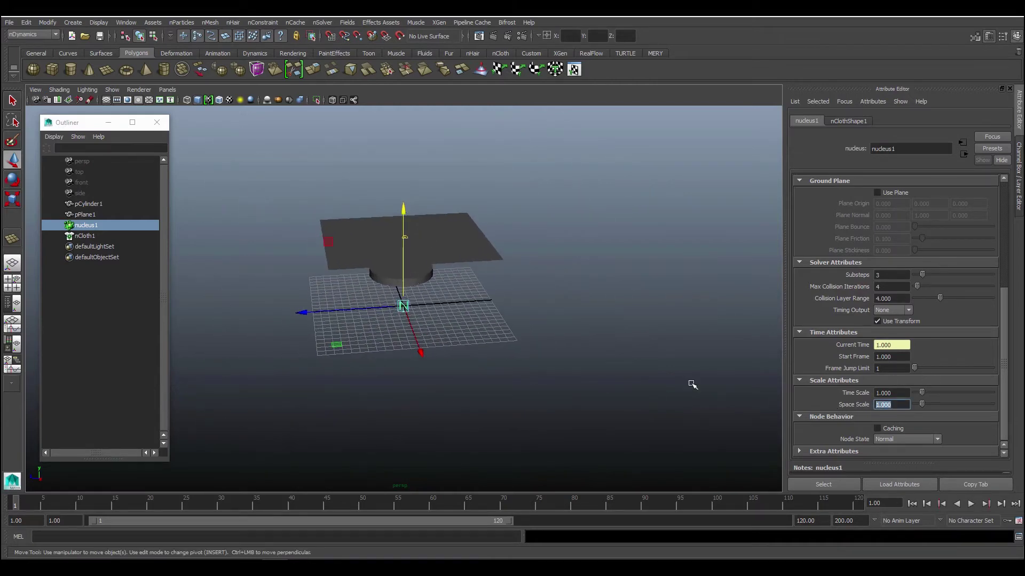
type(".0")
key("Return")
right_click_drag(411, 272, 312, 139, "alt")
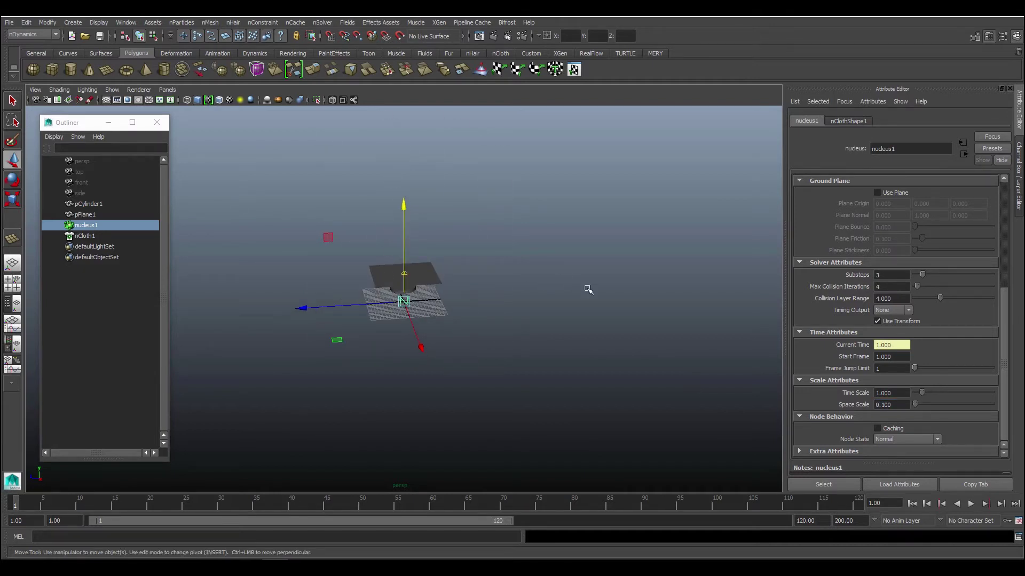
left_click_drag(579, 294, 454, 146, "alt")
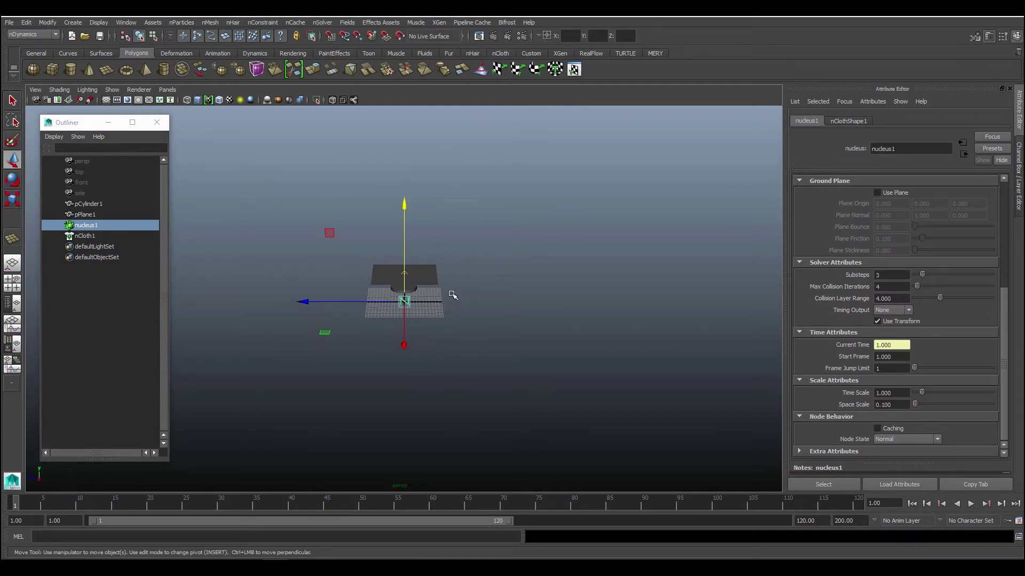
right_click_drag(472, 298, 569, 304, "alt")
left_click_drag(569, 304, 512, 372, "alt")
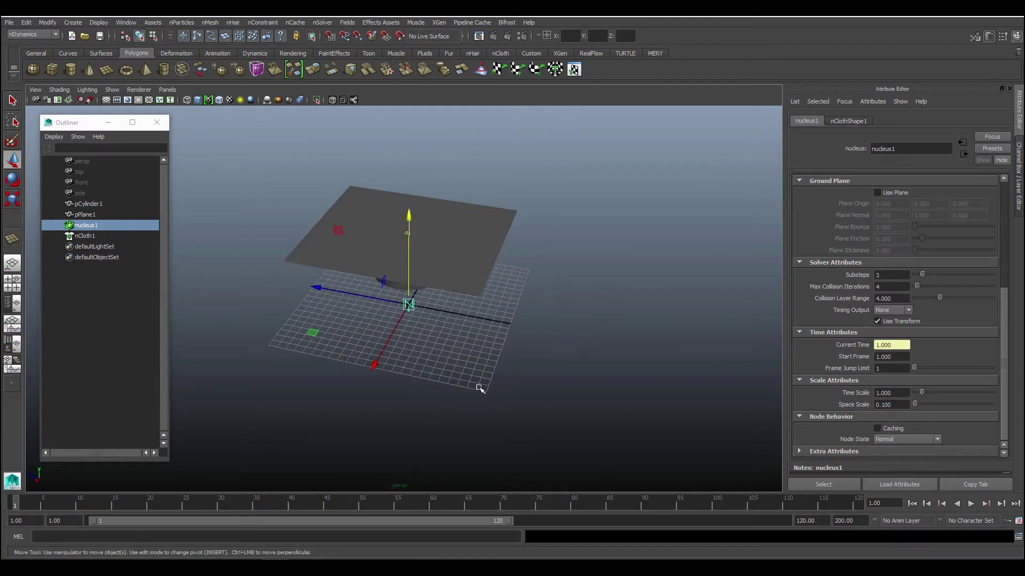
mouse_move(519, 319)
left_mouse_down("alt")
mouse_move(535, 375)
mouse_move(510, 322)
left_mouse_up("alt")
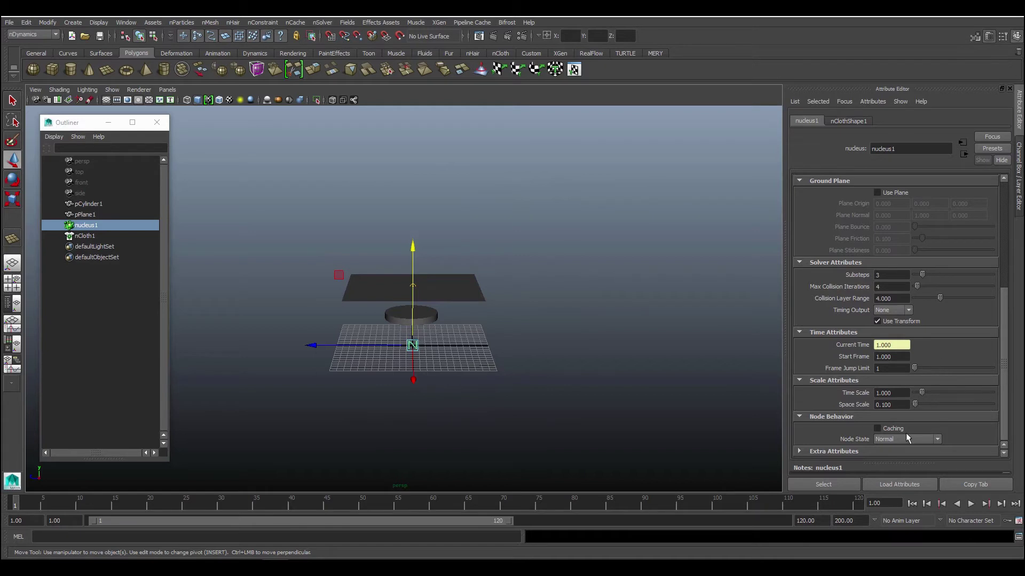
Step: Preview the cloth falling, rewind to frame 1, and select the cylinder
left_click(971, 504)
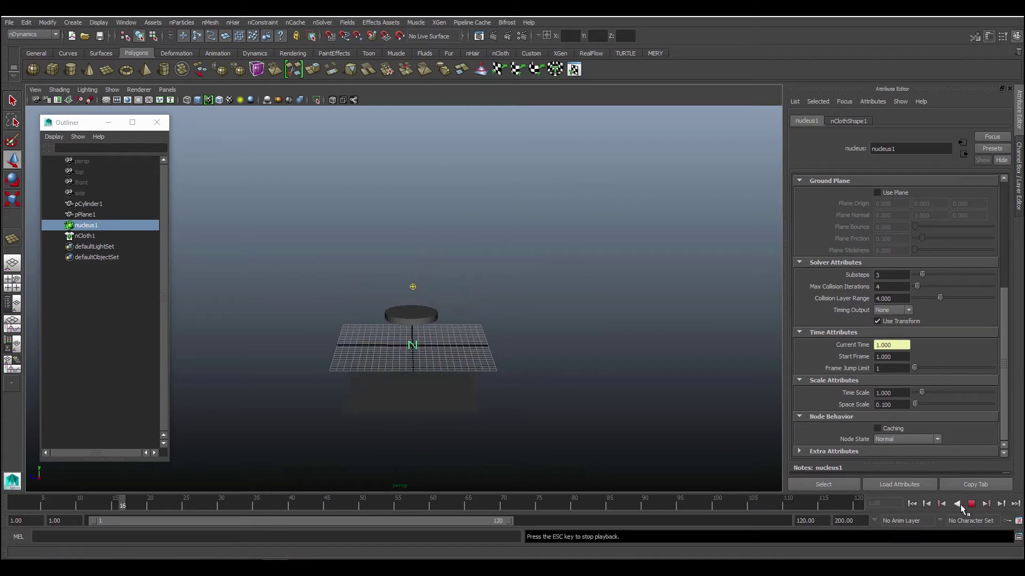
left_click(971, 504)
key("w")
left_click(911, 505)
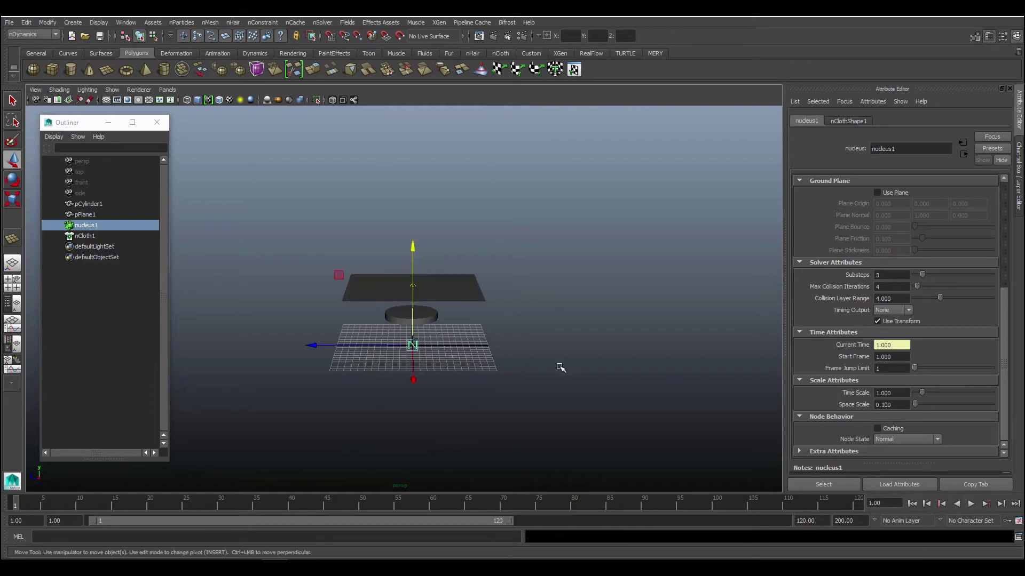
right_click_drag(558, 366, 625, 296, "alt")
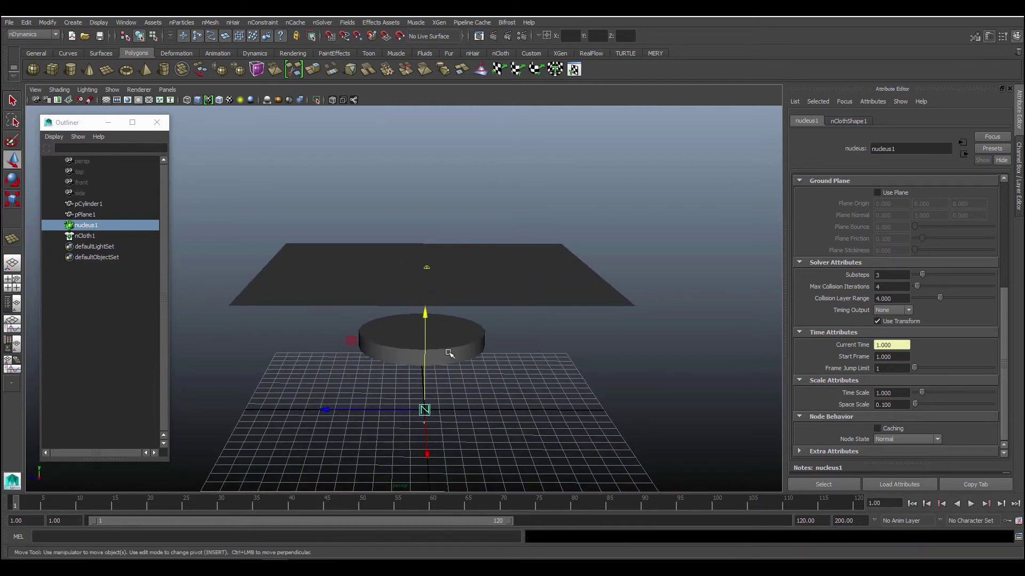
left_click(459, 347)
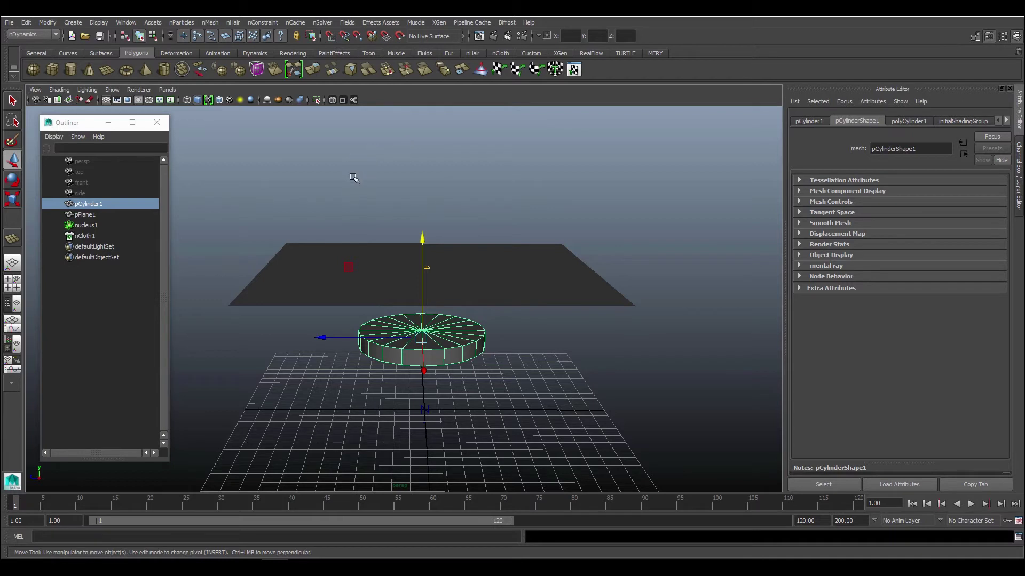
Step: Make pCylinder1 a passive collider via nMesh and play to watch the cloth drape
left_click(206, 23)
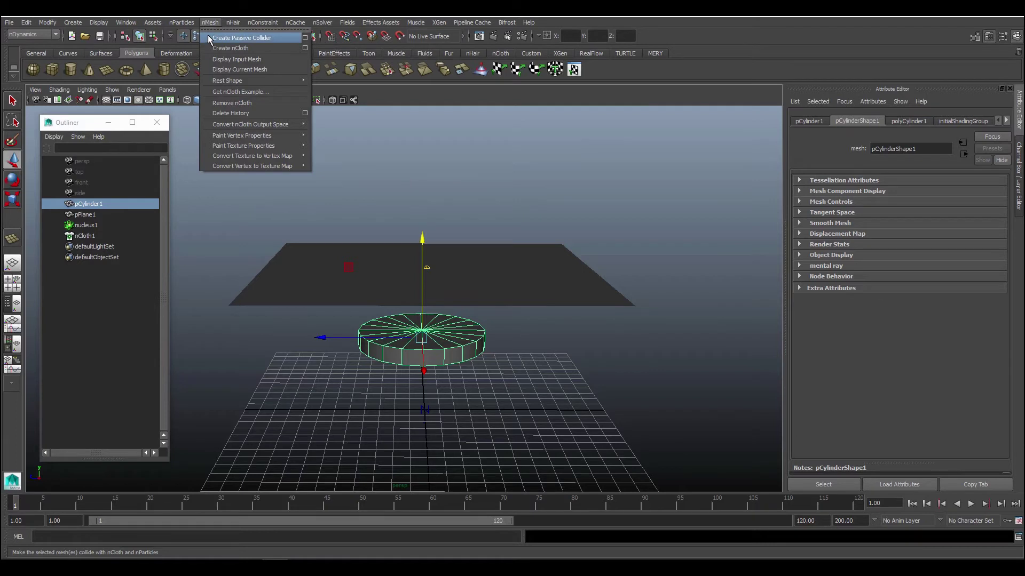
left_click(208, 36)
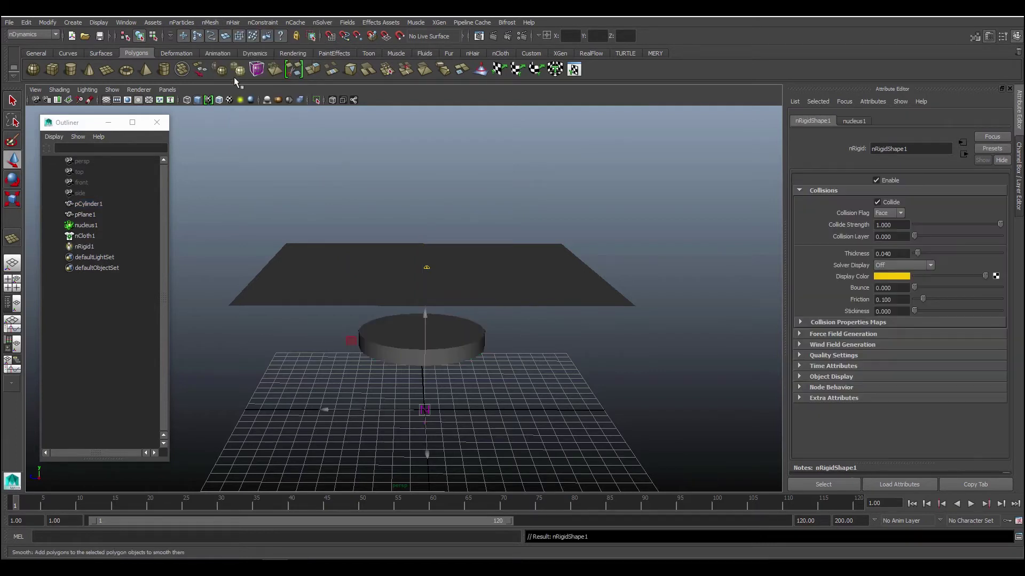
left_click(971, 503)
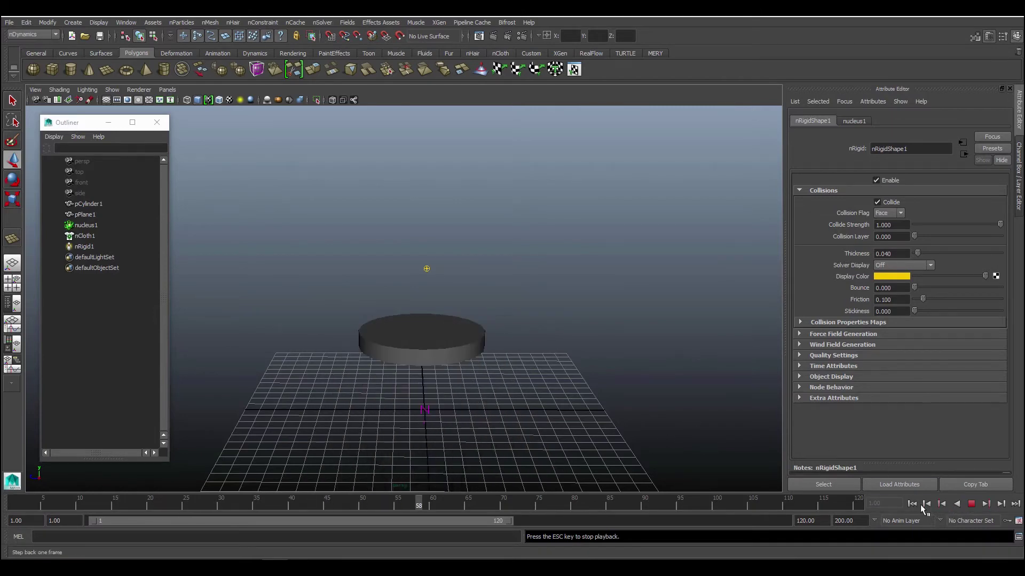
Step: Replay the draping simulation and rewind it to frame 1
left_click_drag(584, 355, 522, 371, "alt")
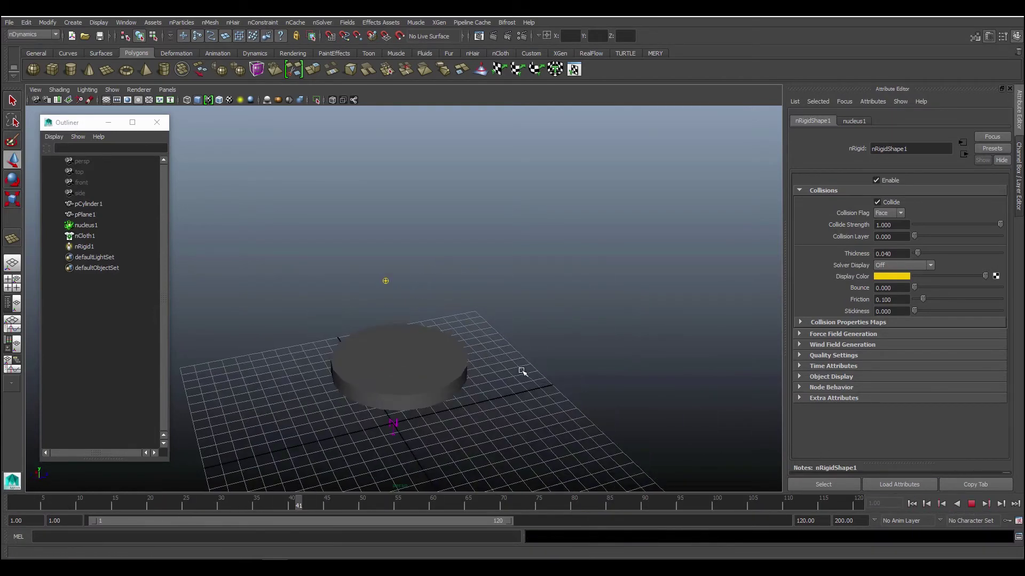
scroll(452, 304, "down", 5)
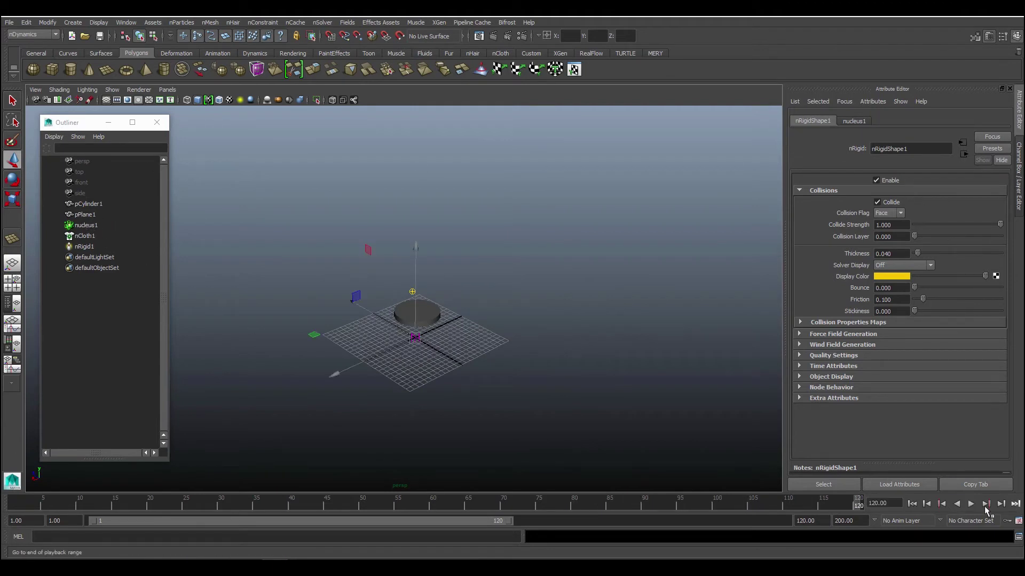
left_click(967, 504)
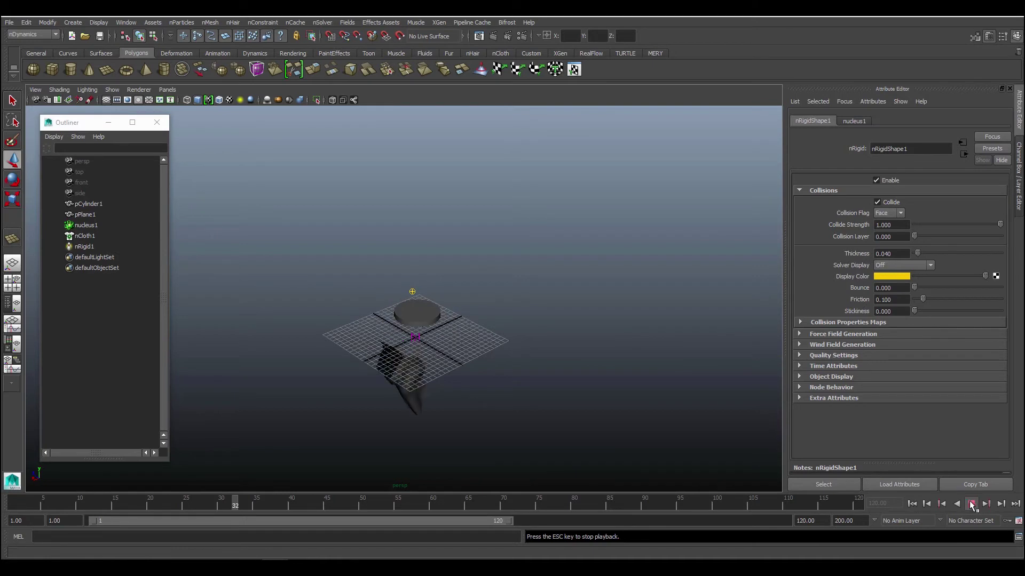
left_click(971, 503)
left_click(912, 504)
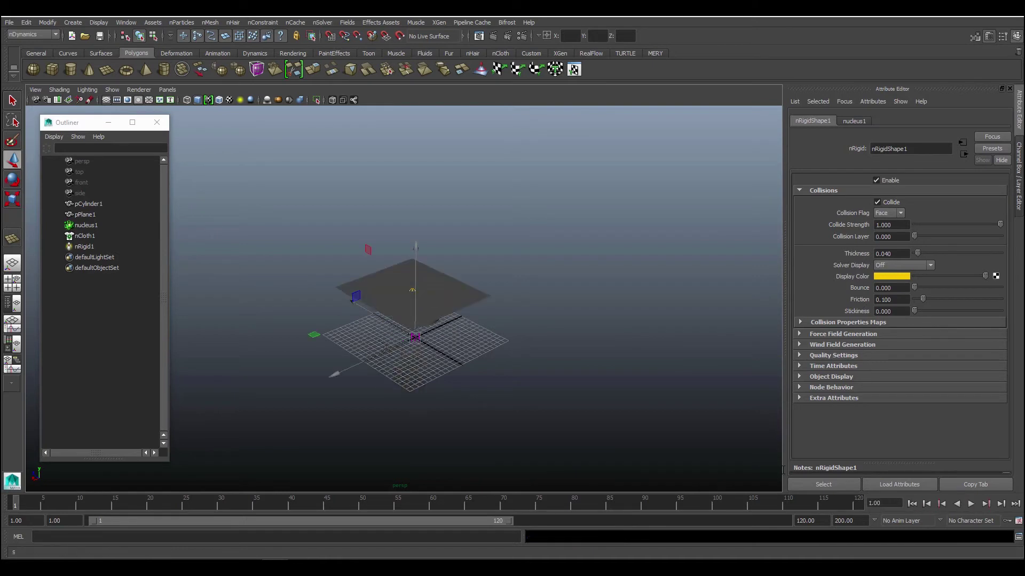
Step: Re-enable nucleus1's Use Plane and replay the simulation from the start
left_click(88, 226)
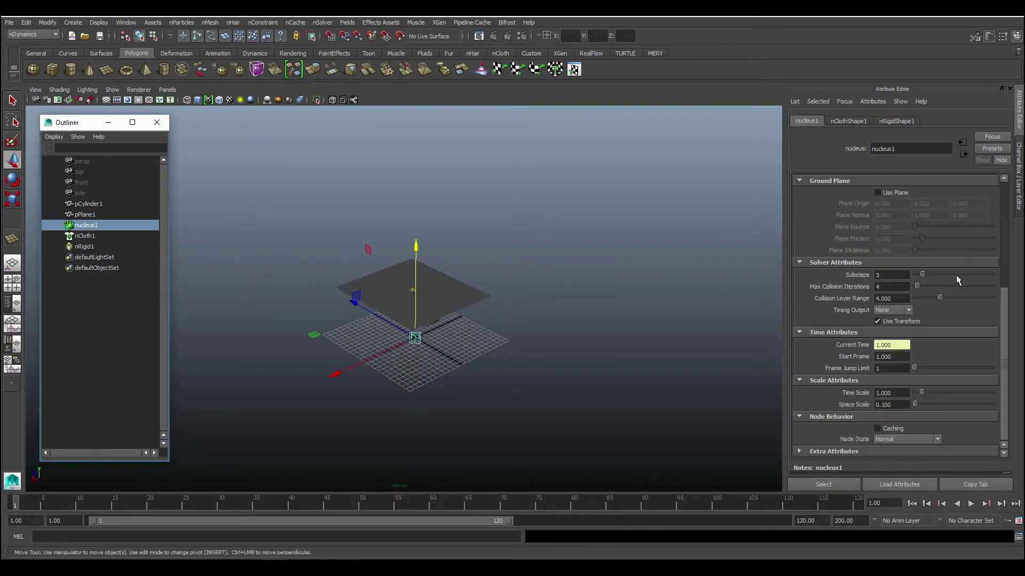
left_click(884, 195)
left_click(970, 504)
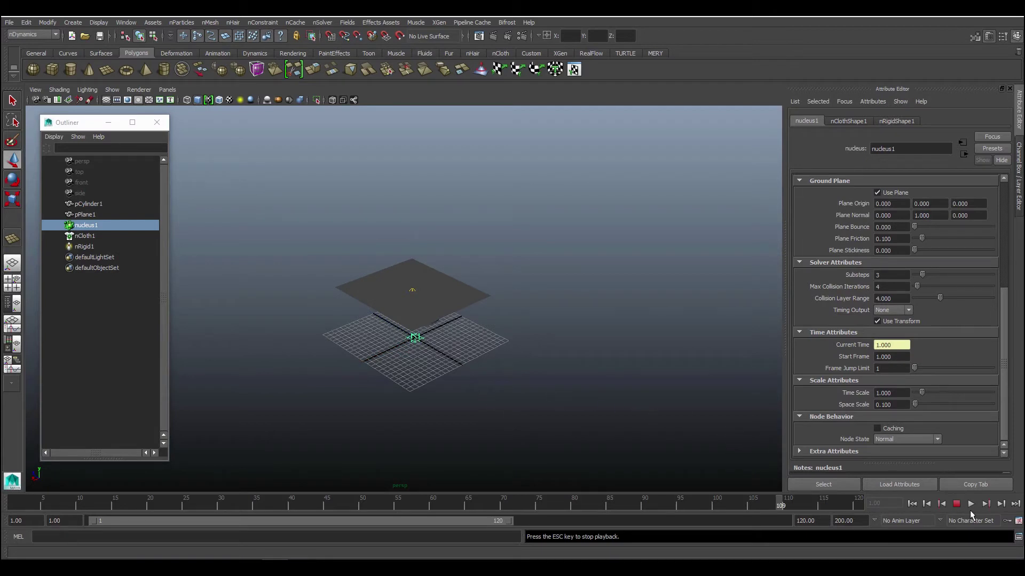
left_click(911, 504)
left_click(970, 503)
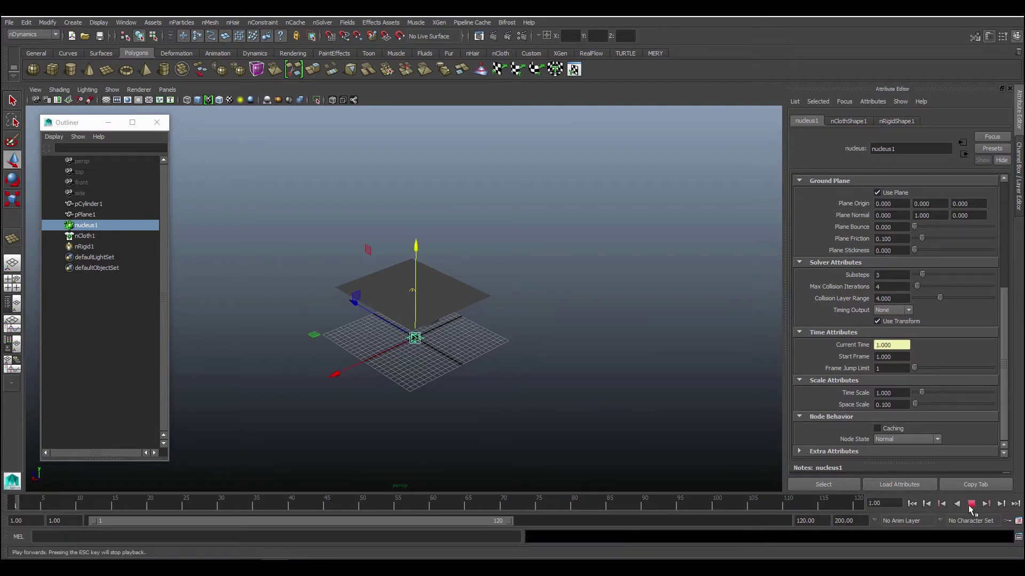
Step: Watch the cloth drape, rewind to frame 1, and select the nRigid1 node
right_click_drag(466, 382, 497, 380, "alt")
mouse_move(496, 380)
left_mouse_down("alt")
mouse_move(705, 382)
mouse_move(512, 389)
left_mouse_up("alt")
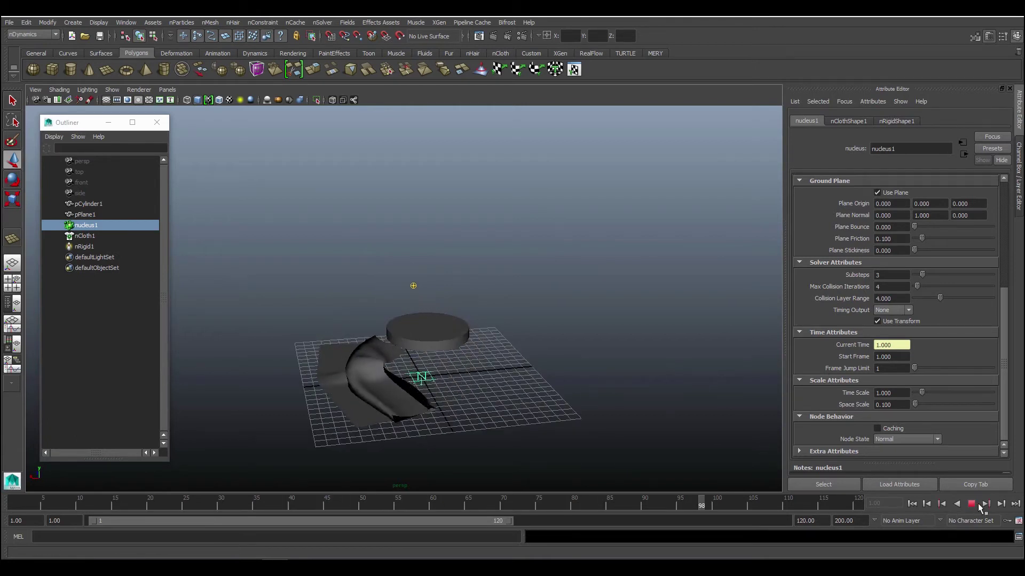
key("Escape")
left_click(907, 505)
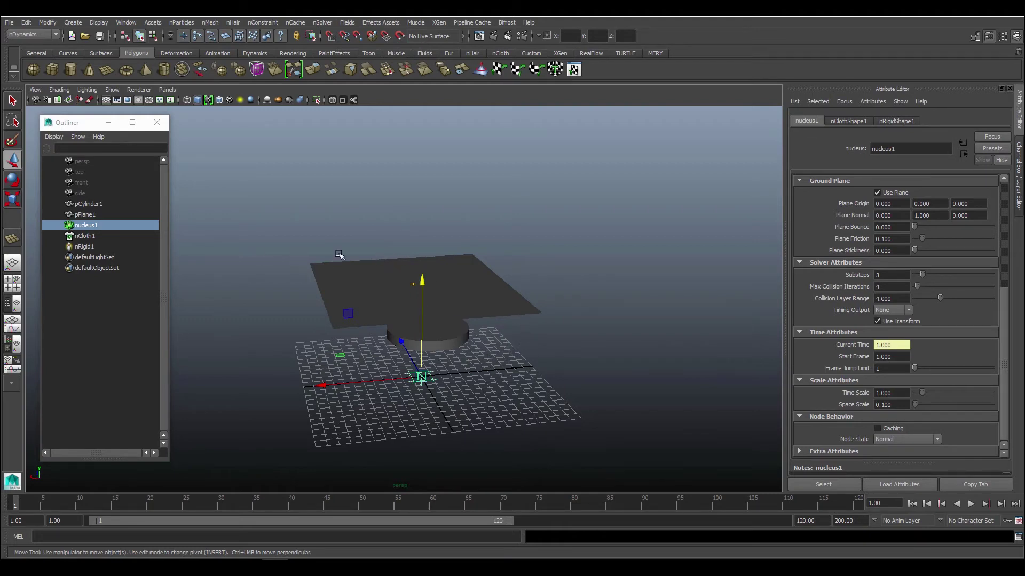
left_click_drag(338, 256, 666, 258, "alt")
left_click_drag(455, 280, 492, 270, "alt")
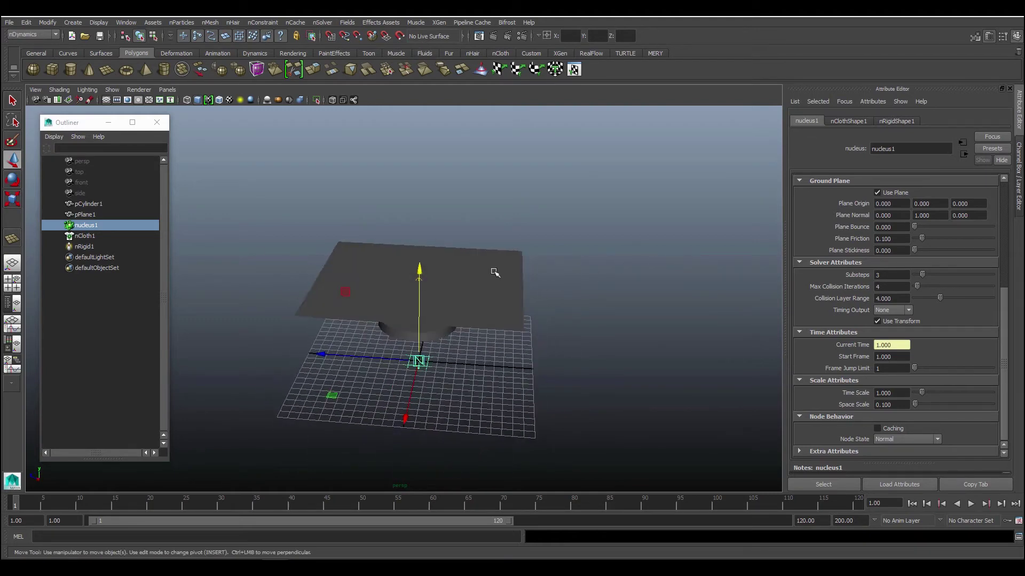
left_click(85, 246)
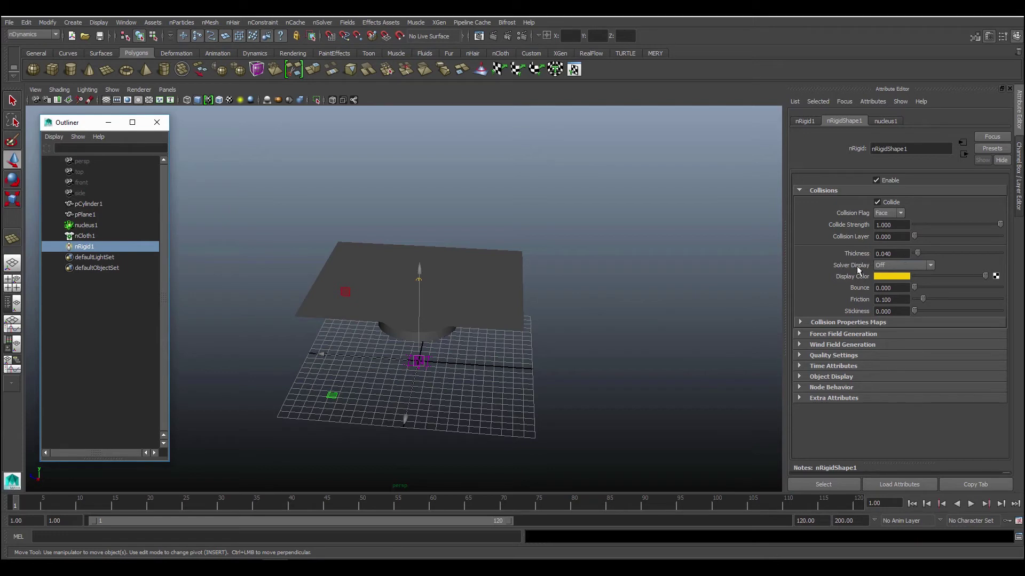
Step: Set nRigidShape1 Solver Display to Collision Thickness and raise Thickness to 0.081
left_click(933, 265)
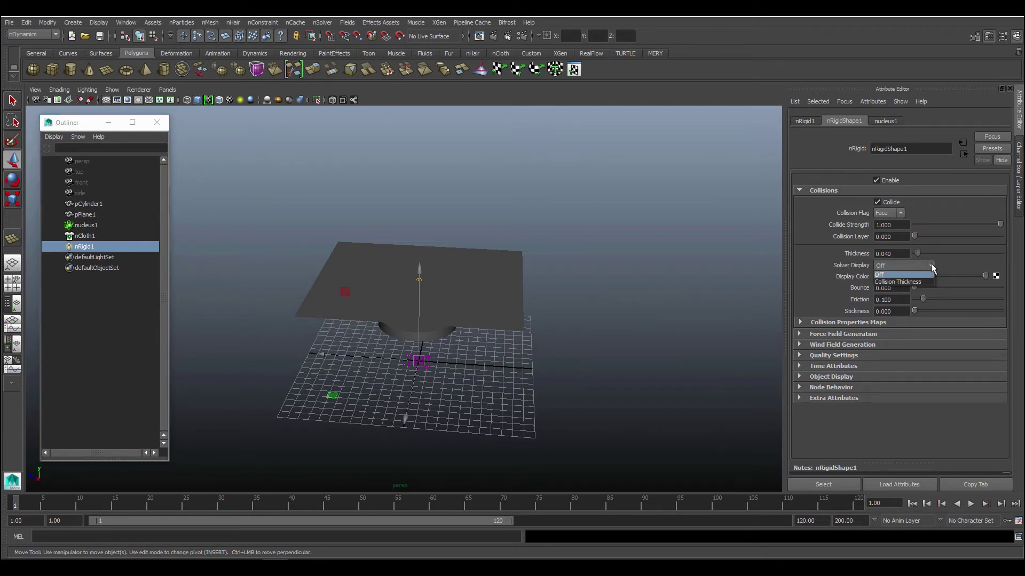
left_click(901, 282)
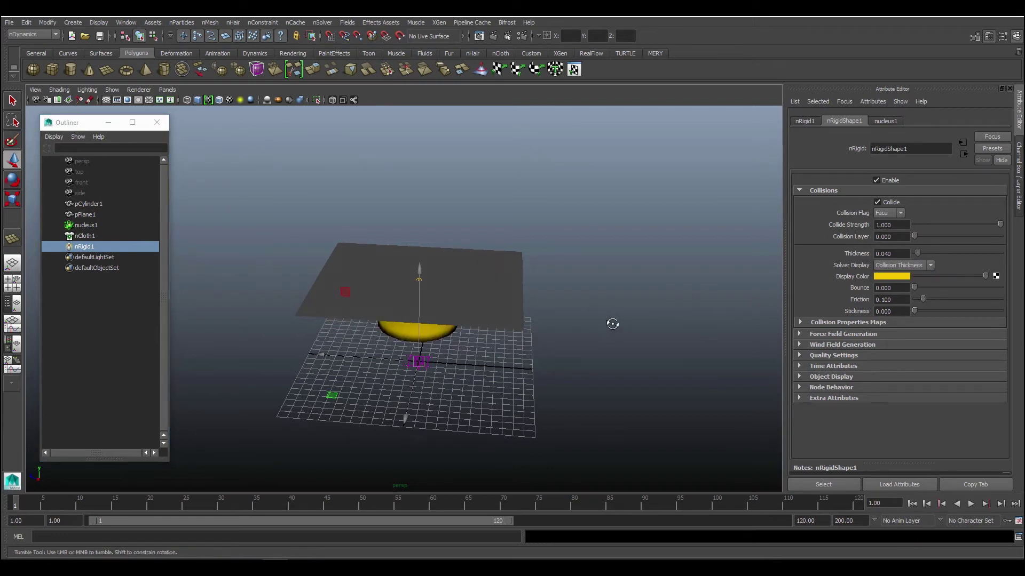
mouse_move(613, 320)
left_mouse_down("alt")
mouse_move(746, 322)
mouse_move(696, 338)
left_mouse_up("alt")
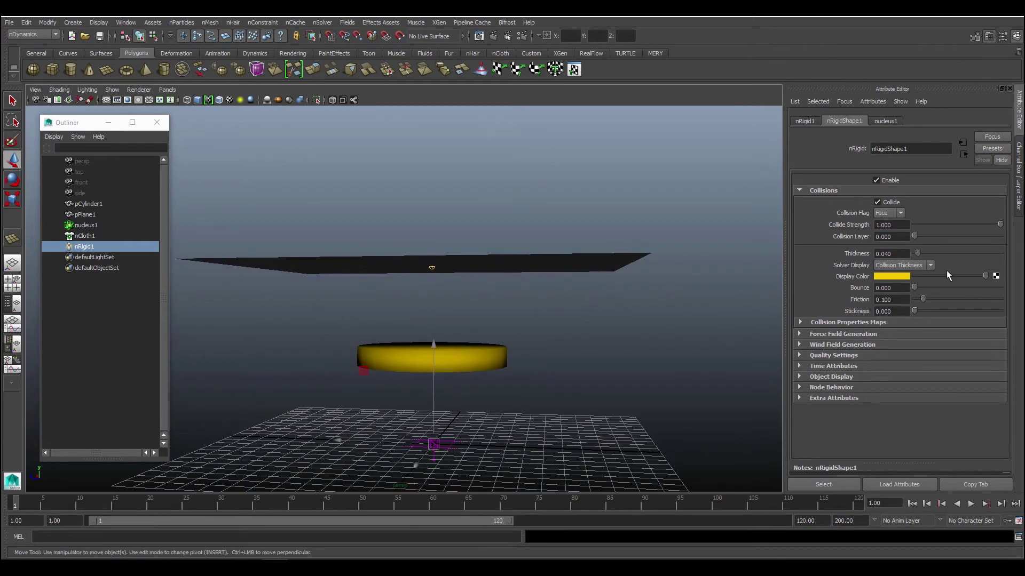
mouse_move(926, 259)
left_mouse_down()
mouse_move(950, 261)
mouse_move(922, 261)
left_mouse_up()
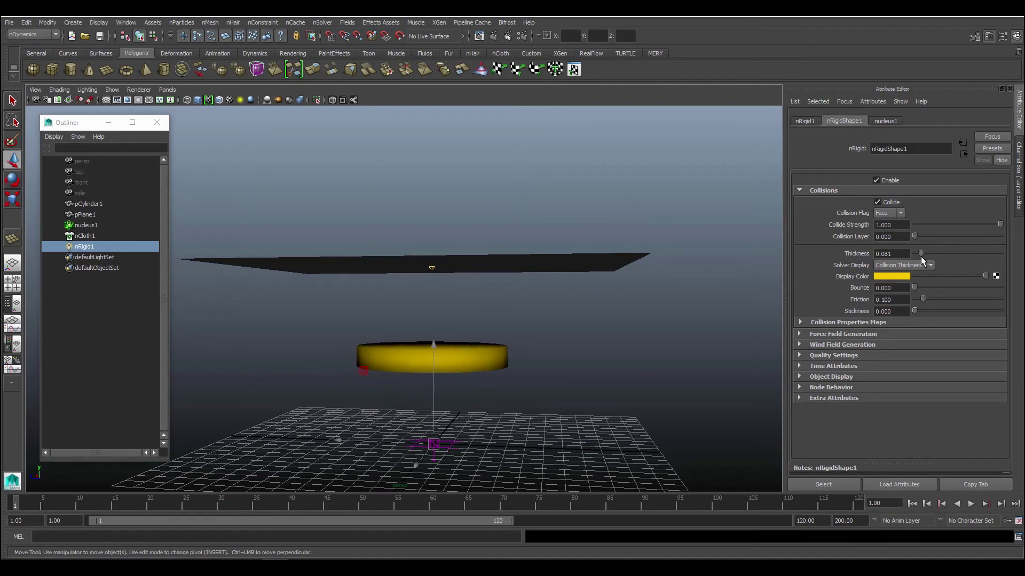
left_click(585, 269)
Step: Display nCloth1's collision thickness and raise its Thickness to 0.303
left_click(87, 236)
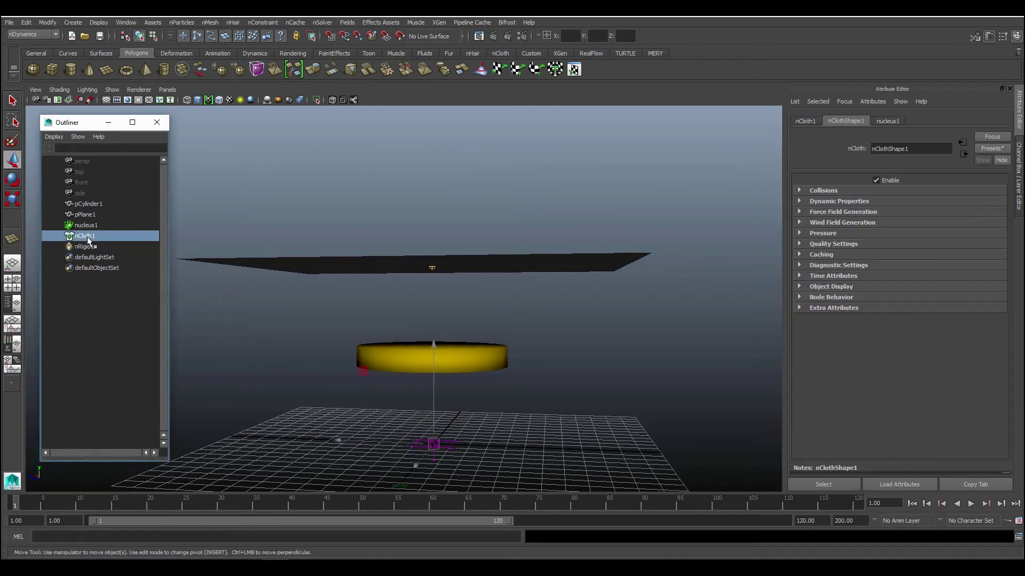
left_click(799, 192)
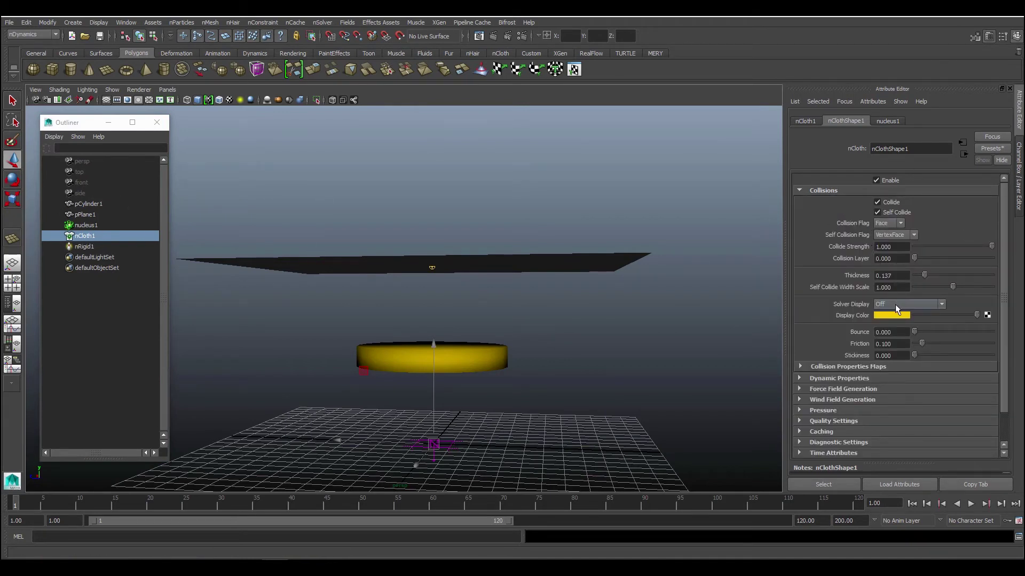
mouse_move(613, 331)
left_mouse_down("alt")
mouse_move(640, 324)
mouse_move(553, 350)
mouse_move(702, 343)
mouse_move(749, 324)
left_mouse_up("alt")
left_click(907, 304)
left_click(907, 321)
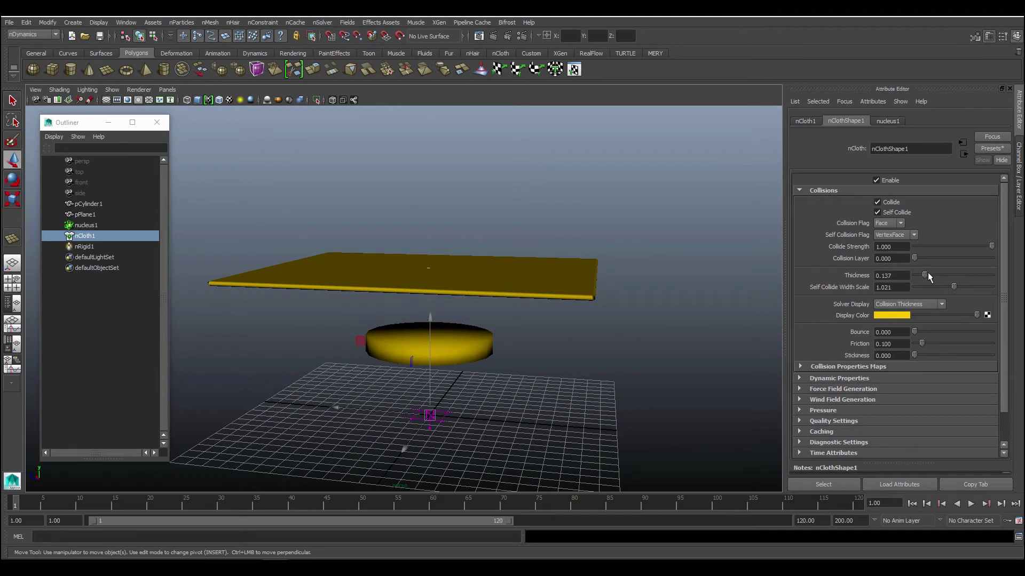
left_click_drag(928, 277, 940, 273)
Step: Display self-collision thickness and set Self Collide Width Scale to 0.870
left_click(927, 306)
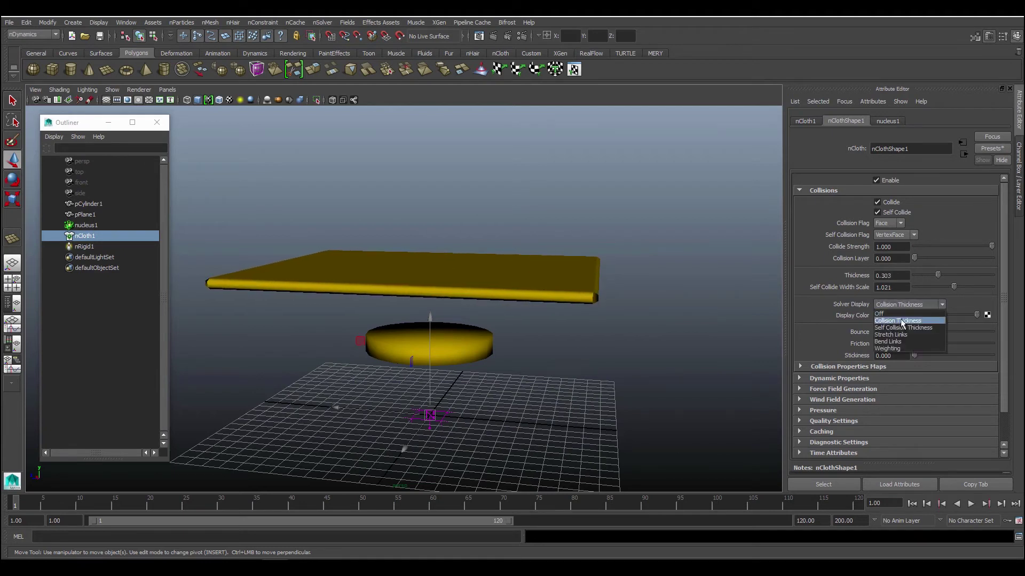
left_click(893, 327)
mouse_move(954, 287)
left_mouse_down()
mouse_move(926, 287)
mouse_move(965, 287)
mouse_move(947, 287)
left_mouse_up()
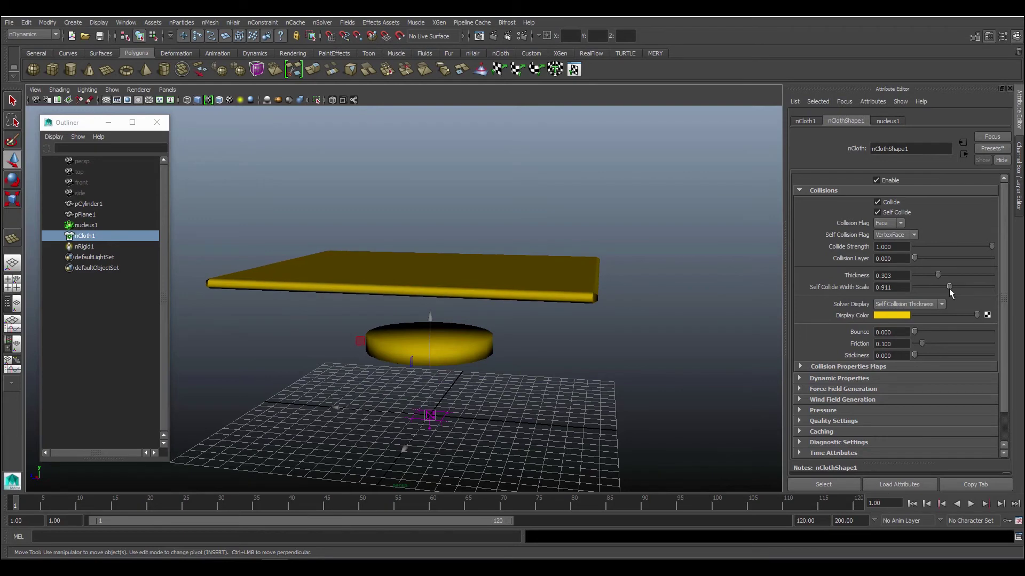
Step: Try the vertex Self Collision Flag, then set it back to VertexFace
left_click(913, 221)
left_click(900, 244)
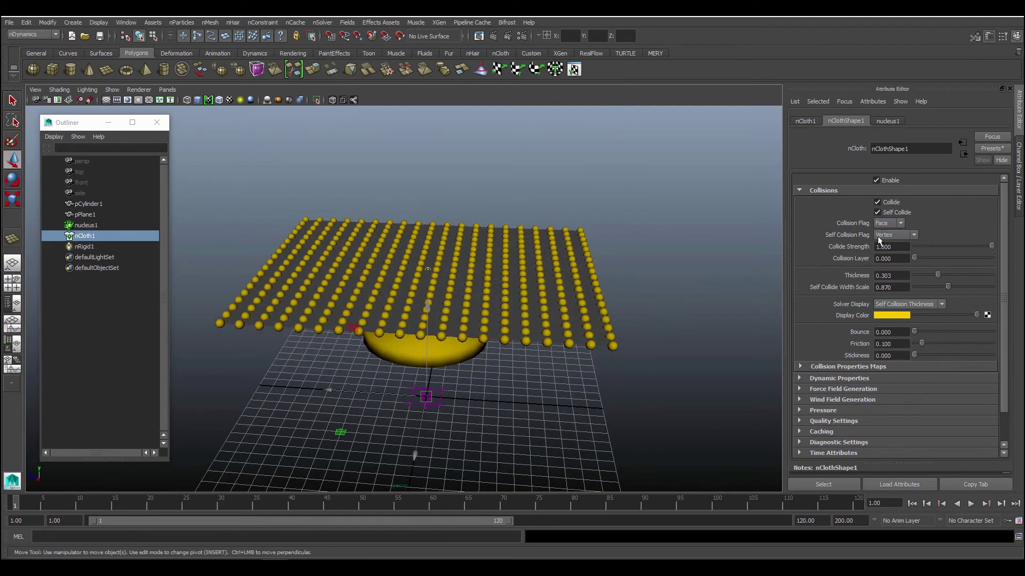
left_click(913, 235)
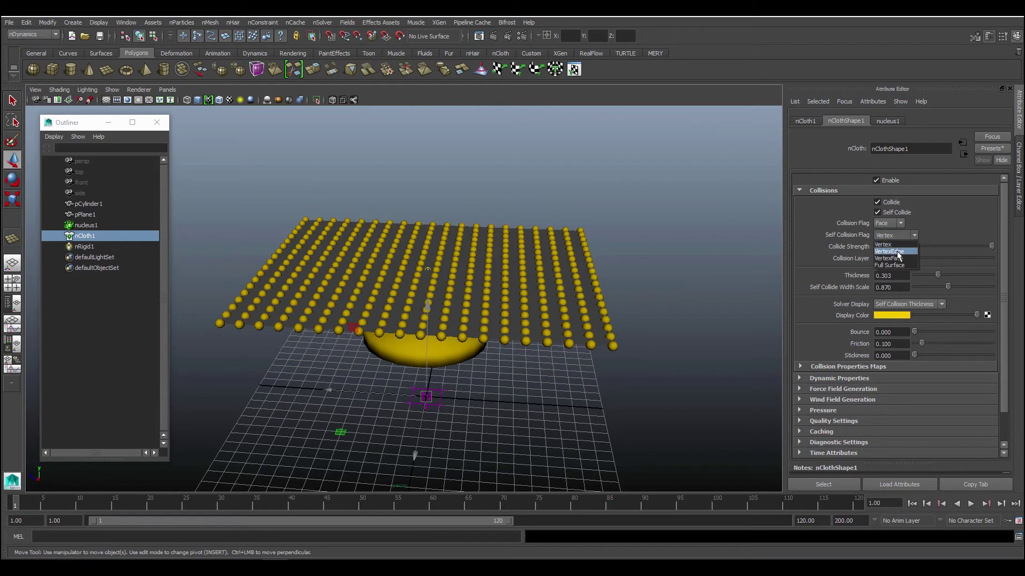
left_click(858, 260)
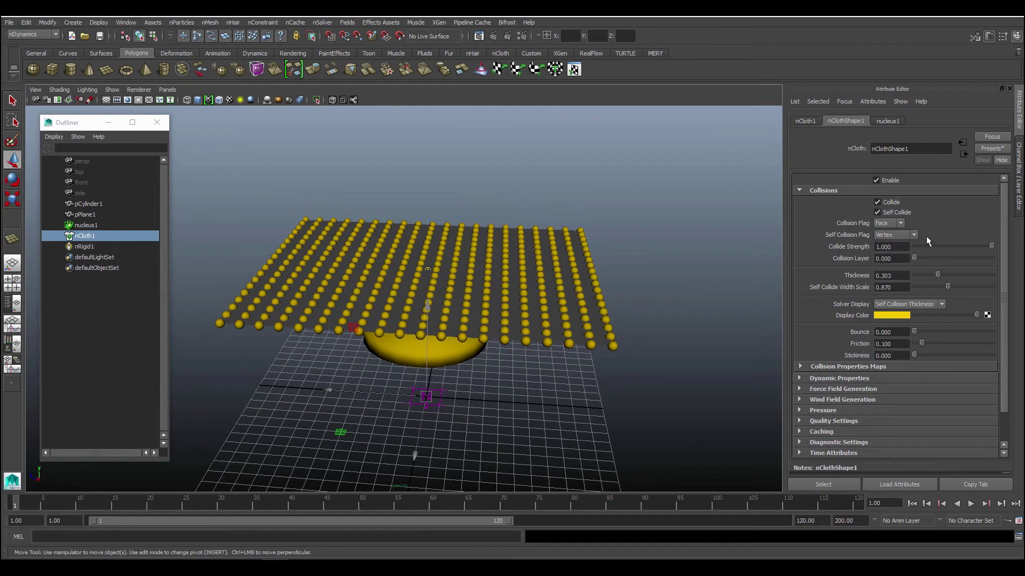
left_click(914, 236)
left_click(891, 262)
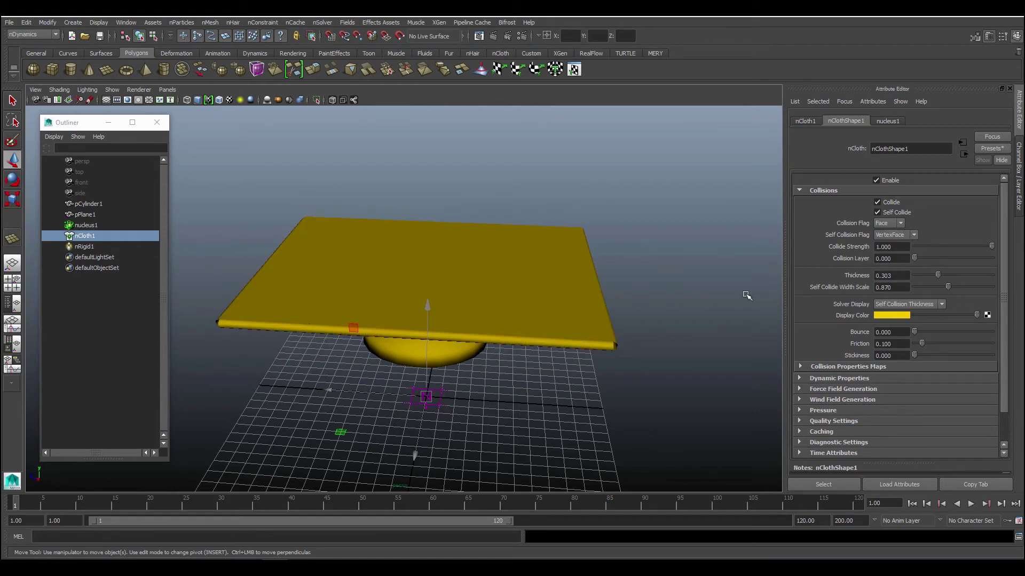
left_click(937, 303)
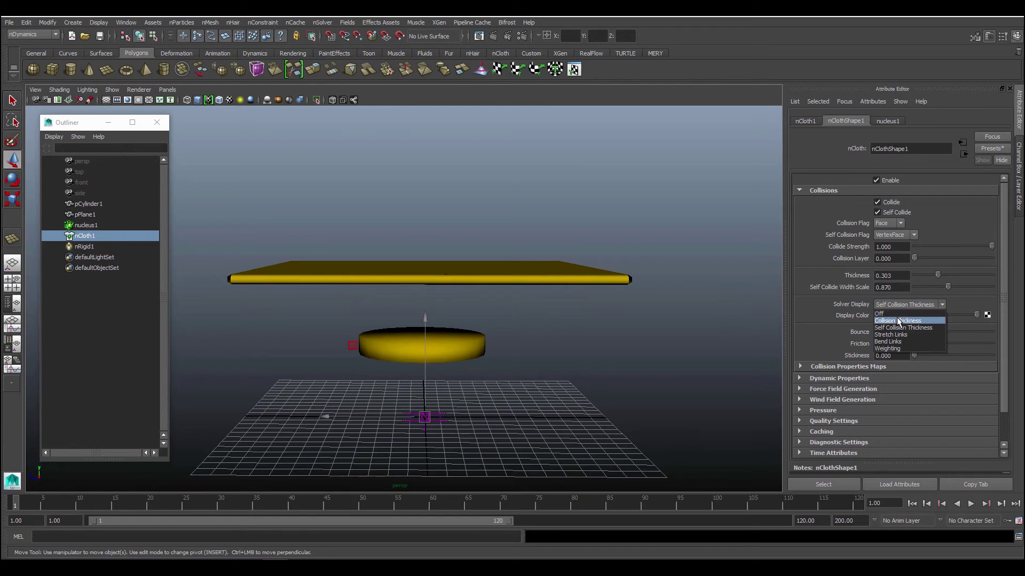
Step: Turn nCloth Solver Display off and play the simulation through to frame 120
left_click(880, 313)
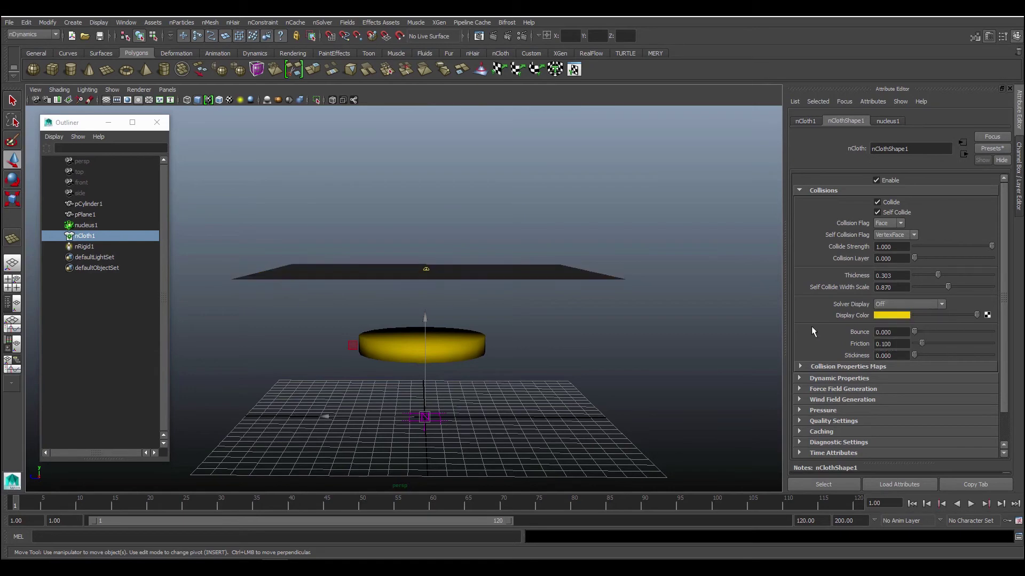
left_click_drag(670, 350, 813, 415, "alt")
left_click(971, 504)
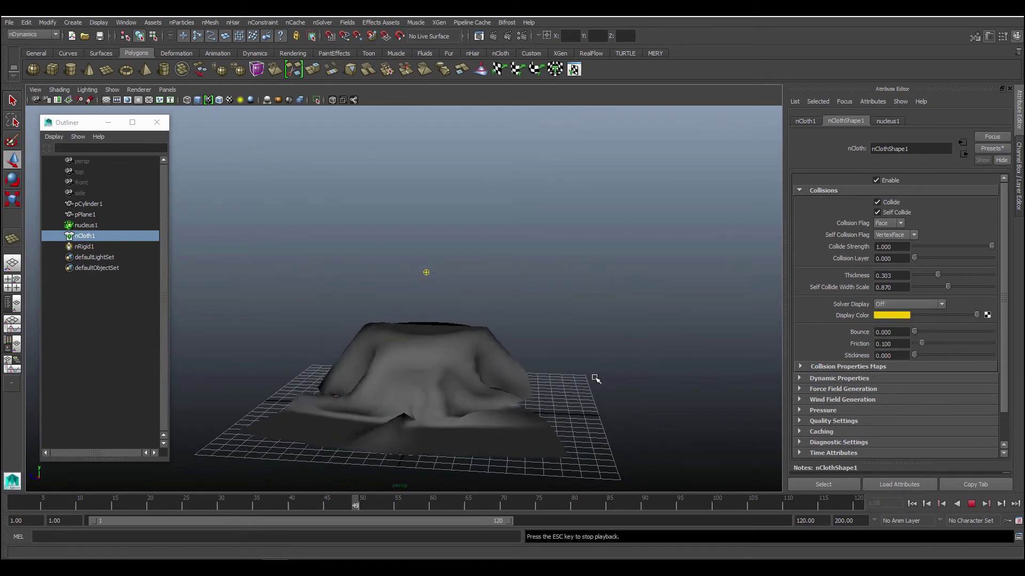
left_click(973, 503)
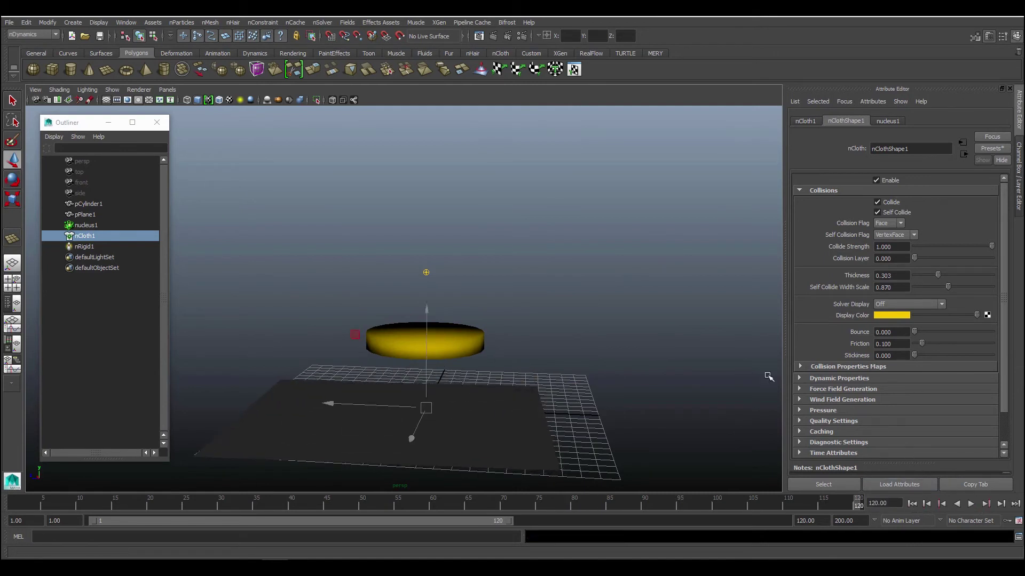
Step: Set the cylinder's nRigid Friction to 0.500 and replay the cloth simulation
left_click(423, 350)
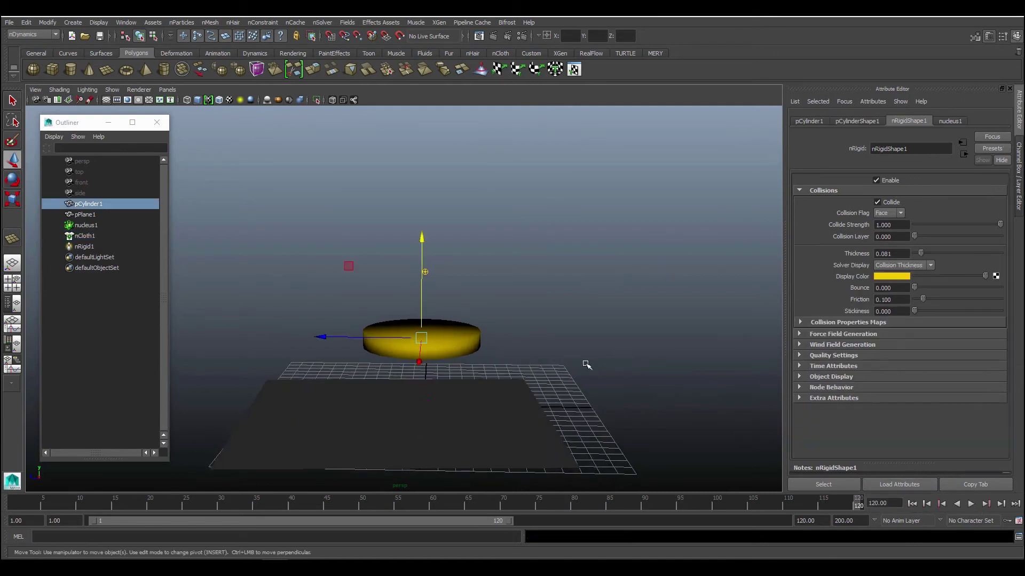
left_click(883, 299)
type("5")
key("Return")
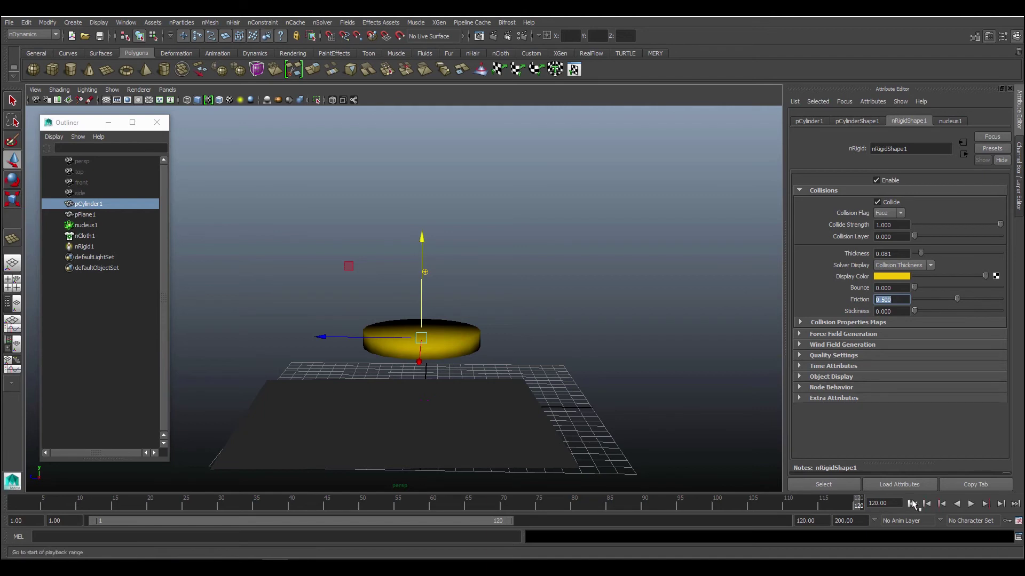
left_click(971, 504)
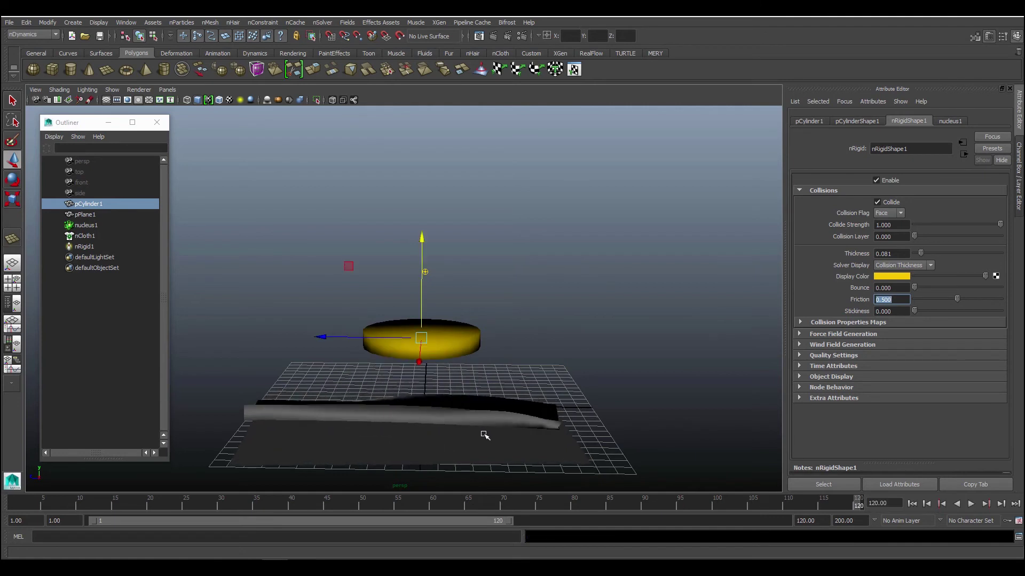
left_click(556, 452)
Step: Raise nClothShape1's Friction to 0.500
scroll(999, 314, "down", 1)
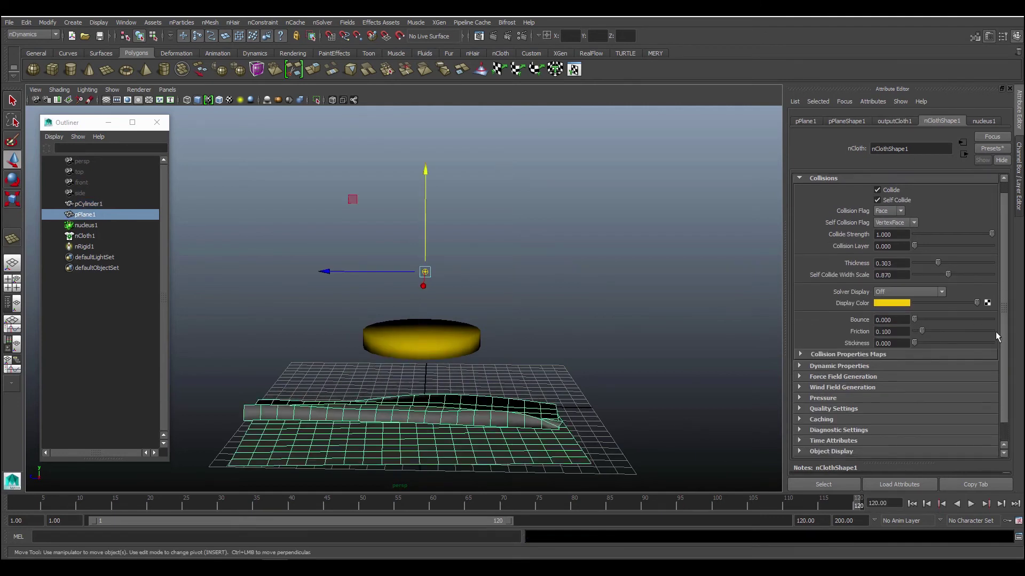
scroll(999, 314, "down", 1)
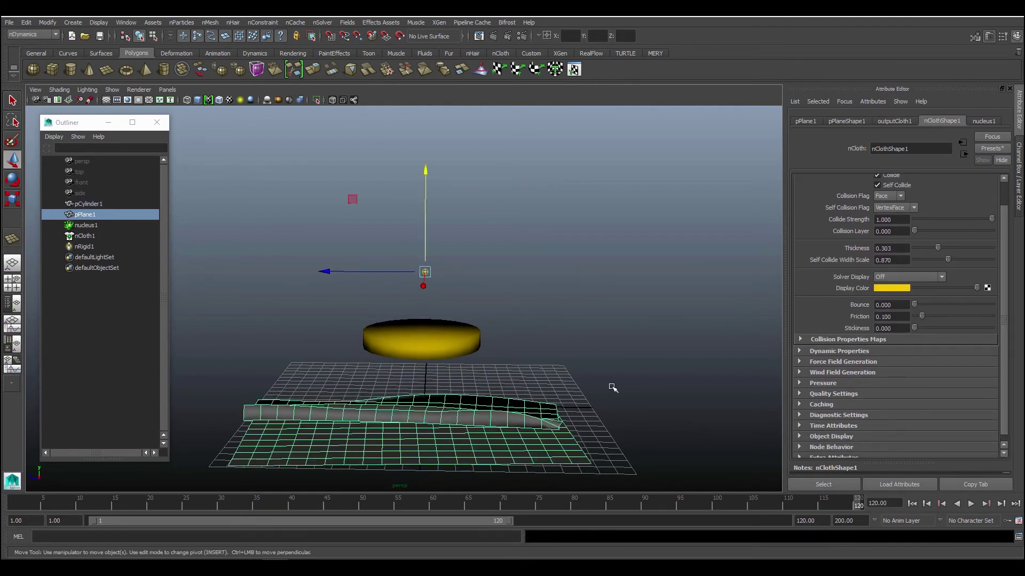
left_click(884, 317)
type("5")
key("Return")
Step: Replay the simulation from frame 1, then select nucleus1 in the Outliner
left_click(912, 504)
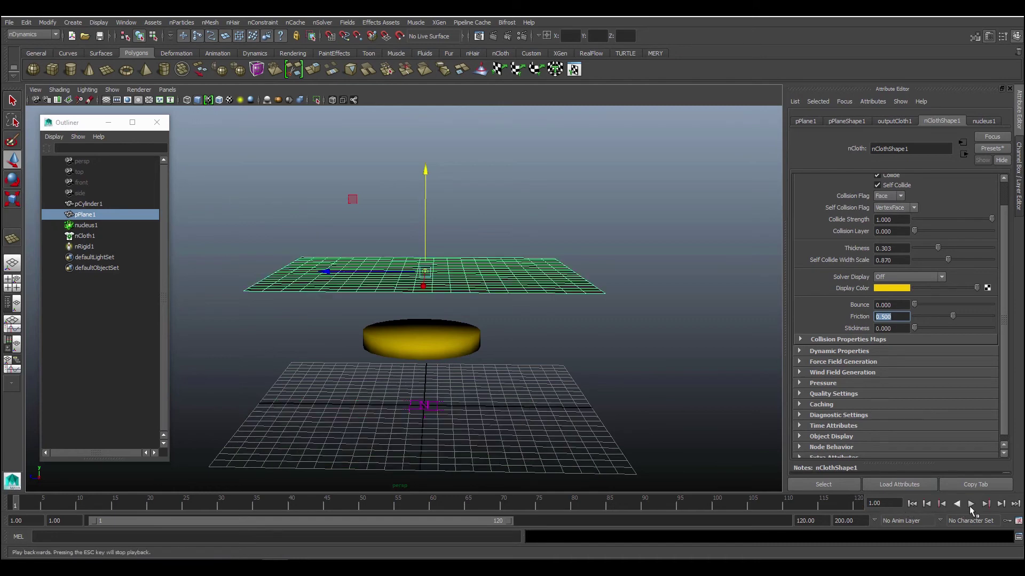
left_click(972, 504)
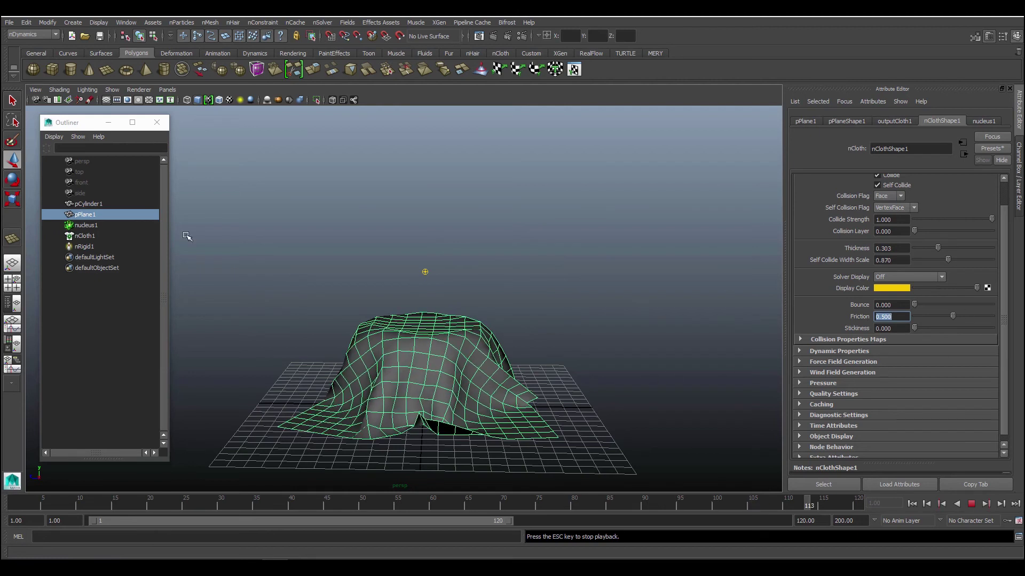
left_click(120, 226)
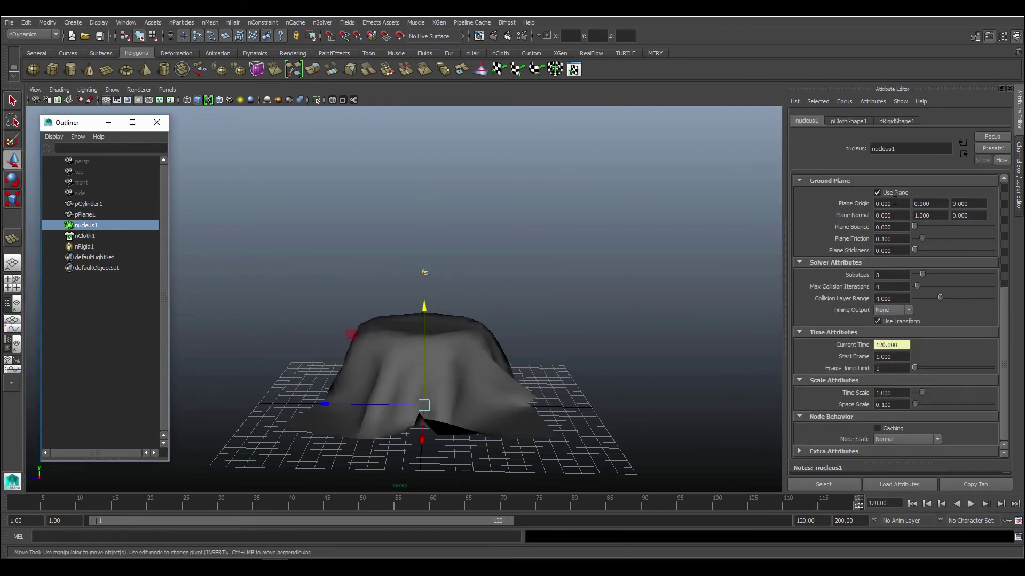
Step: Turn off nucleus1's Use Plane, replay the simulation, and select the cloth plane pPlane1
left_click(877, 193)
left_click(957, 504)
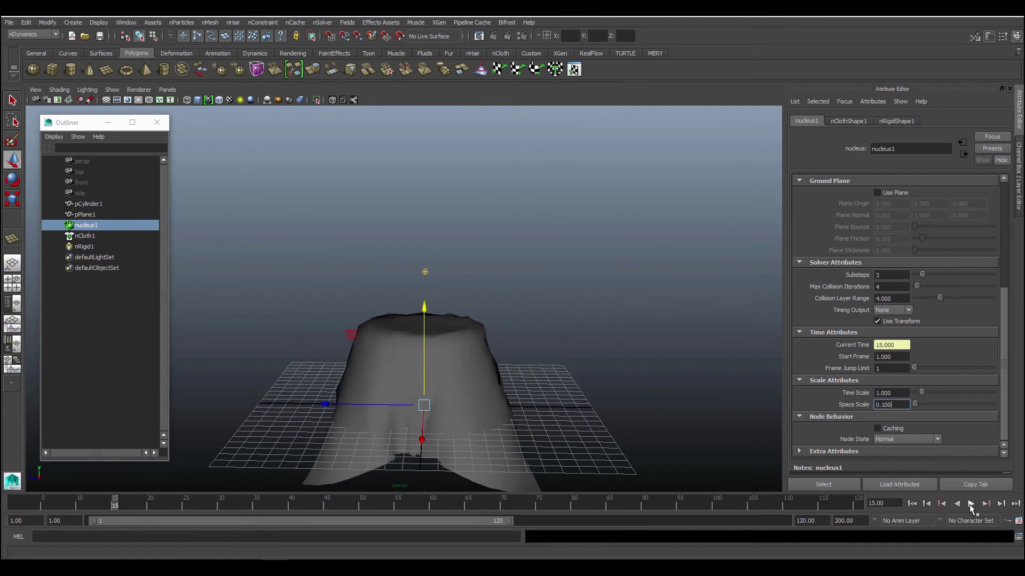
left_click(971, 504)
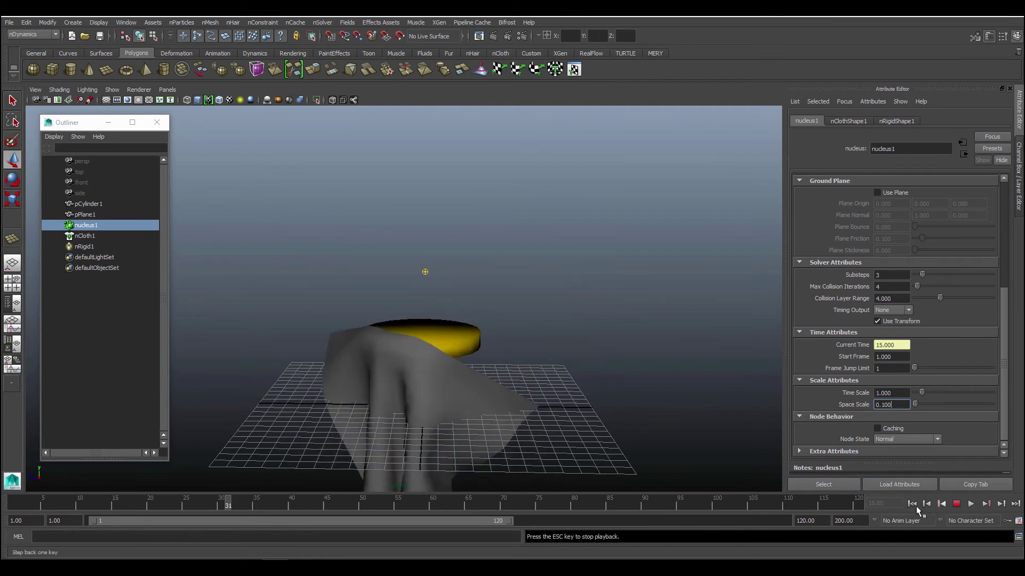
left_click(427, 401)
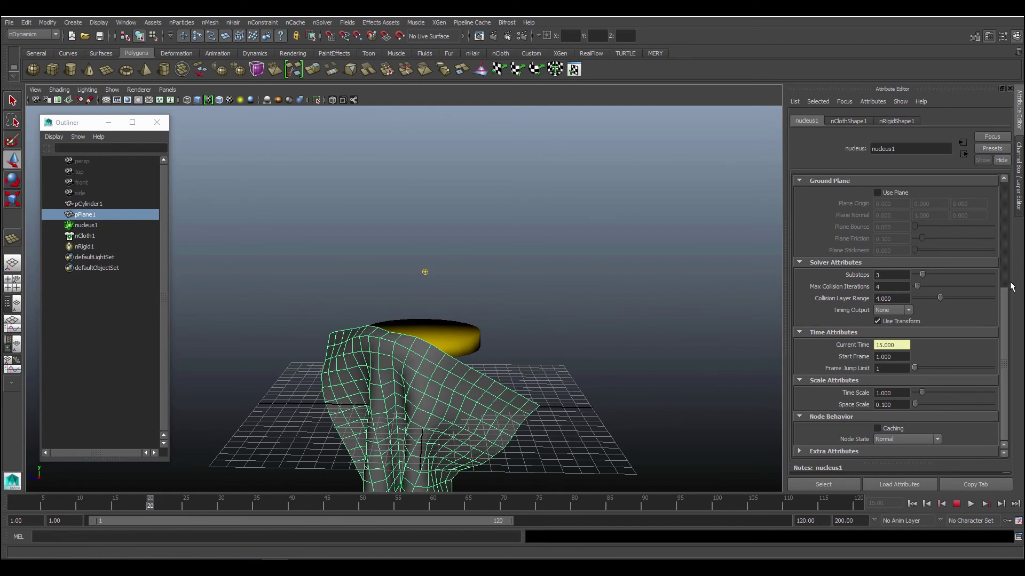
scroll(841, 288, "up", 3)
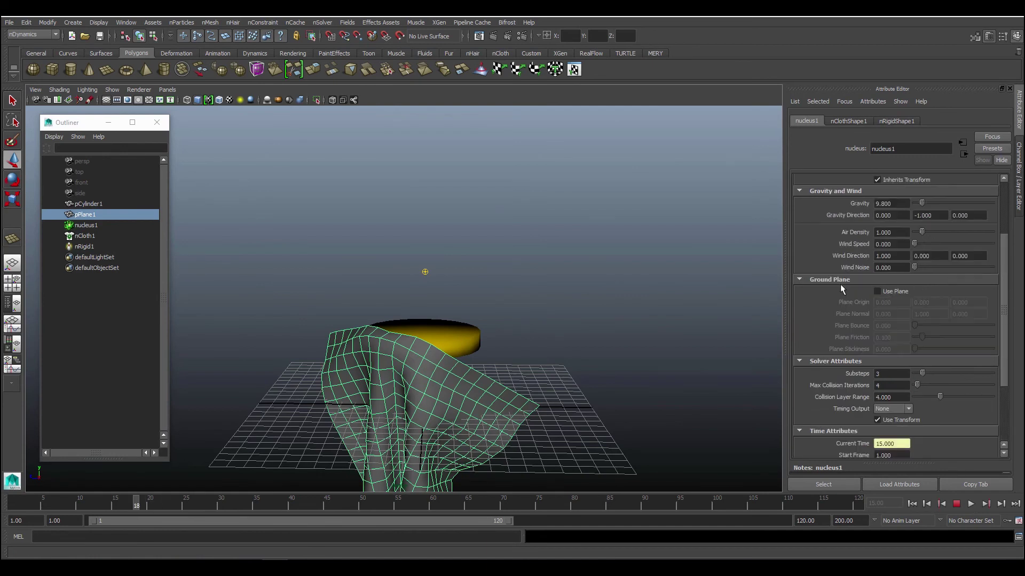
Step: Set nClothShape1 Stickiness to 0.5 and replay from frame 1, orbiting to inspect the drape
left_click(912, 504)
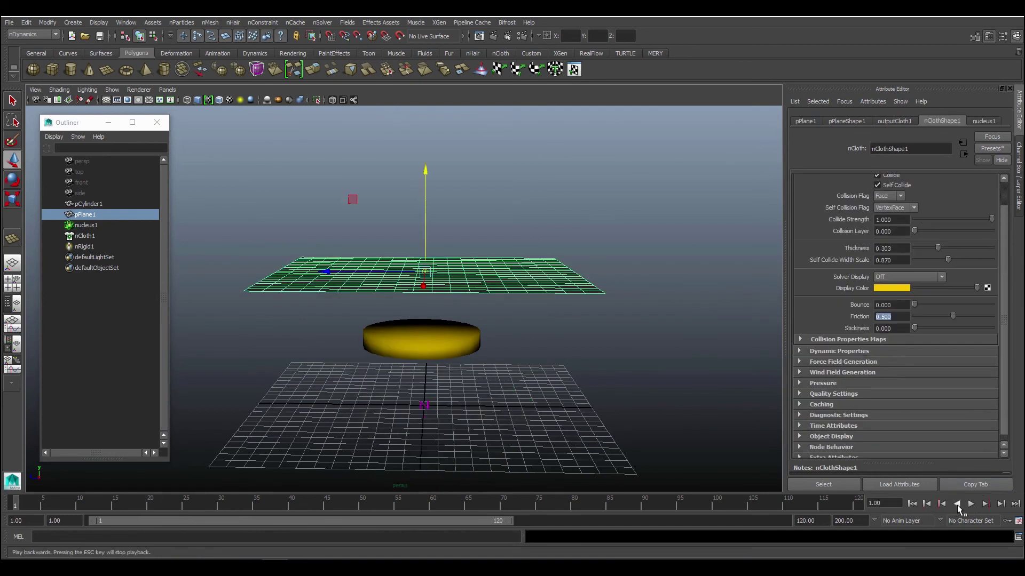
left_click(885, 329)
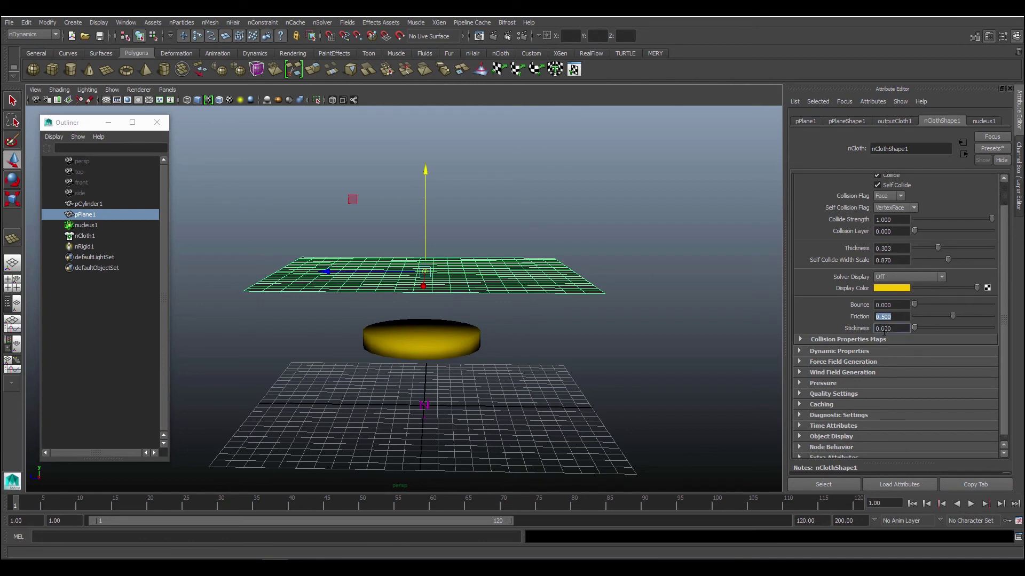
type("0.5")
key("Return")
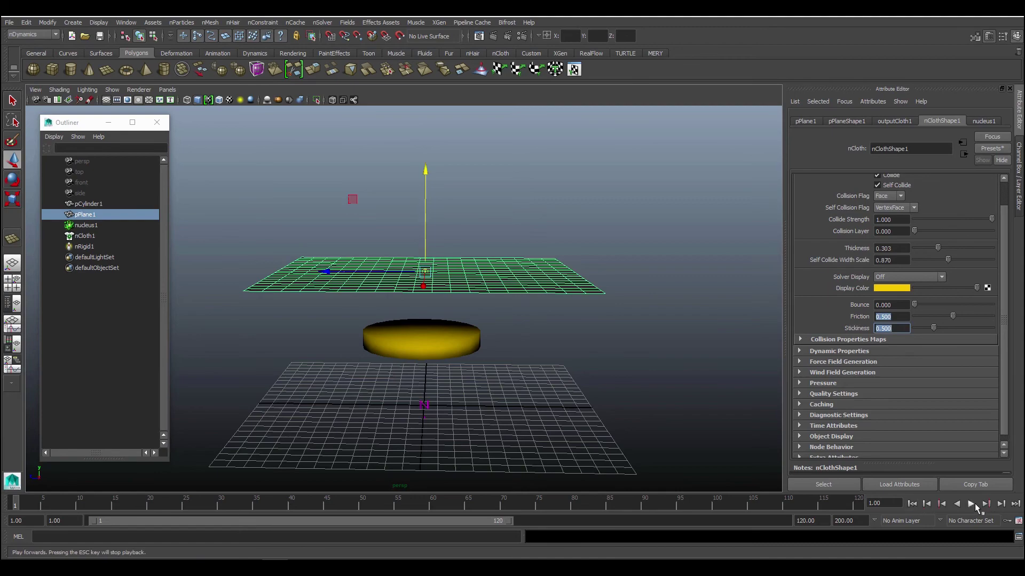
left_click(972, 503)
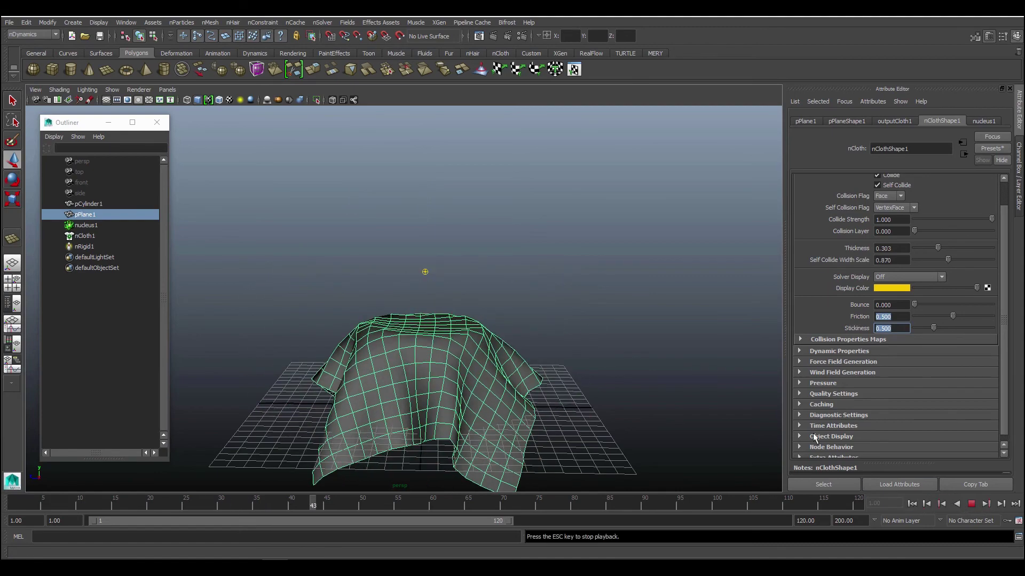
mouse_move(583, 359)
left_mouse_down("alt")
mouse_move(700, 361)
mouse_move(580, 364)
left_mouse_up("alt")
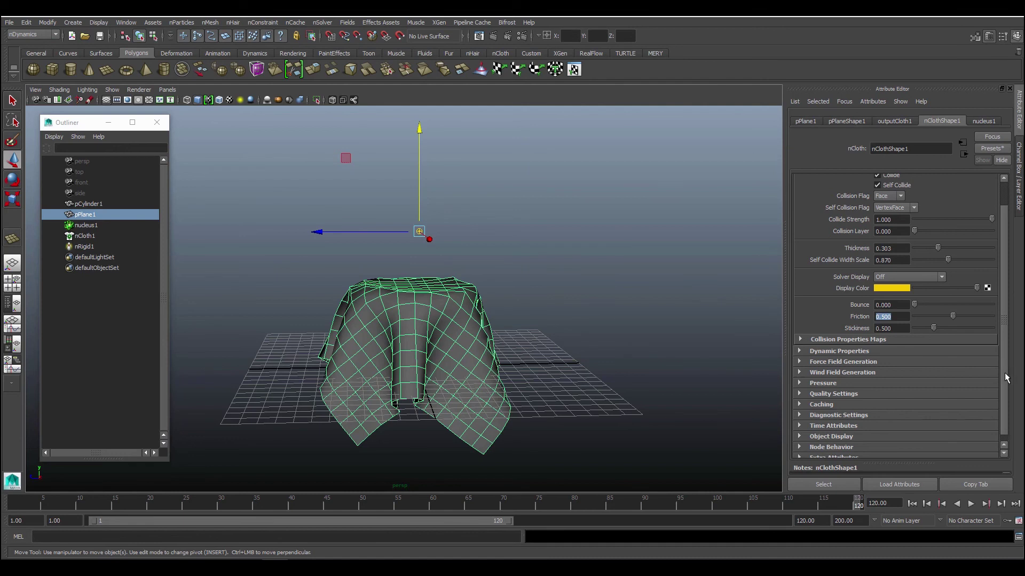
scroll(1007, 378, "down", 1)
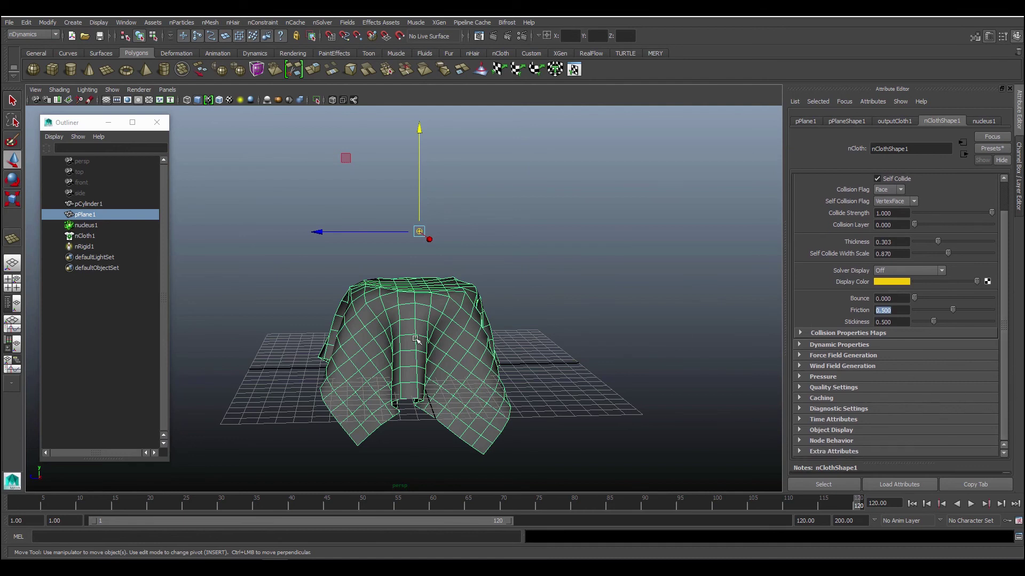